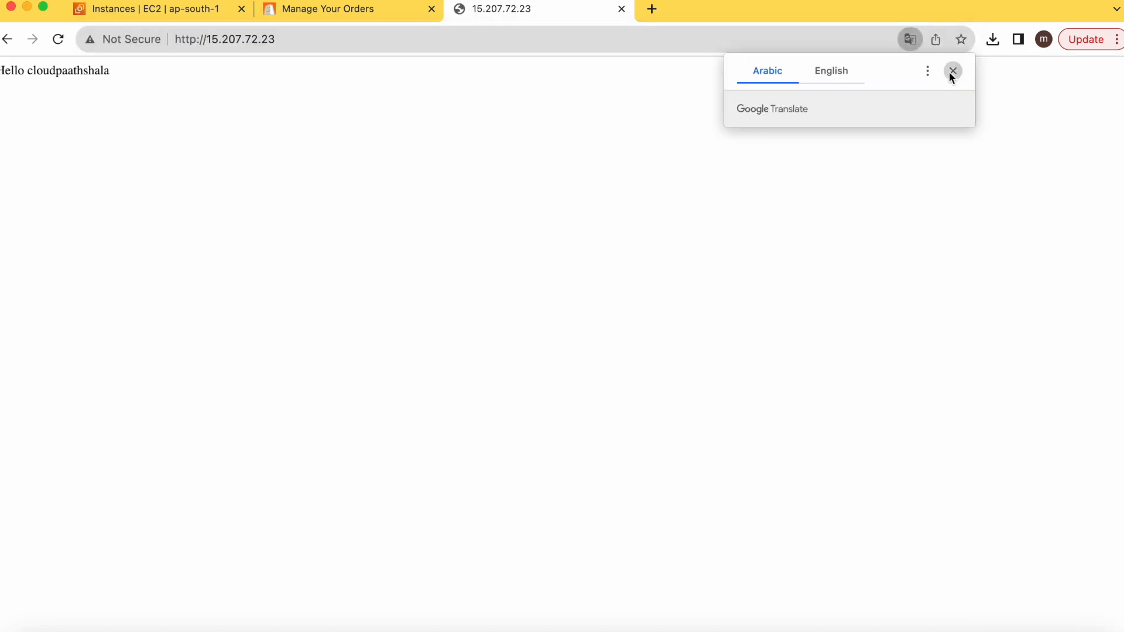
Check the test page served at 15.207.72.23 and return to the EC2 instances list.
{"action": "left_click", "coordinate": [952, 71]}
{"action": "left_click_drag", "start_coordinate": [114, 71], "coordinate": [2, 72]}
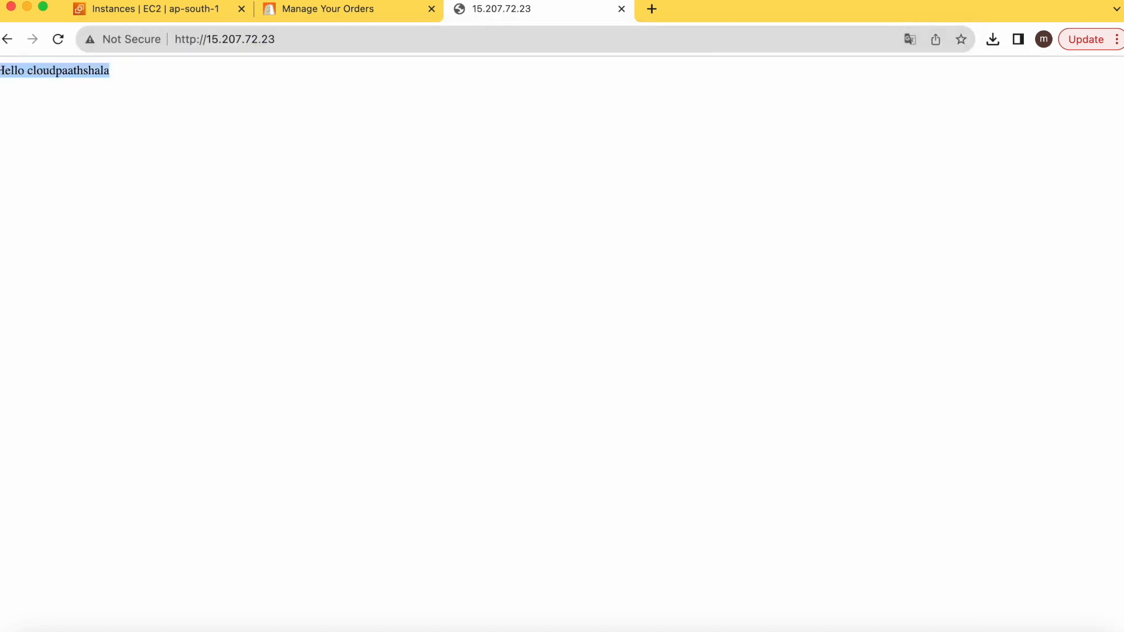
{"action": "left_click", "coordinate": [166, 12]}
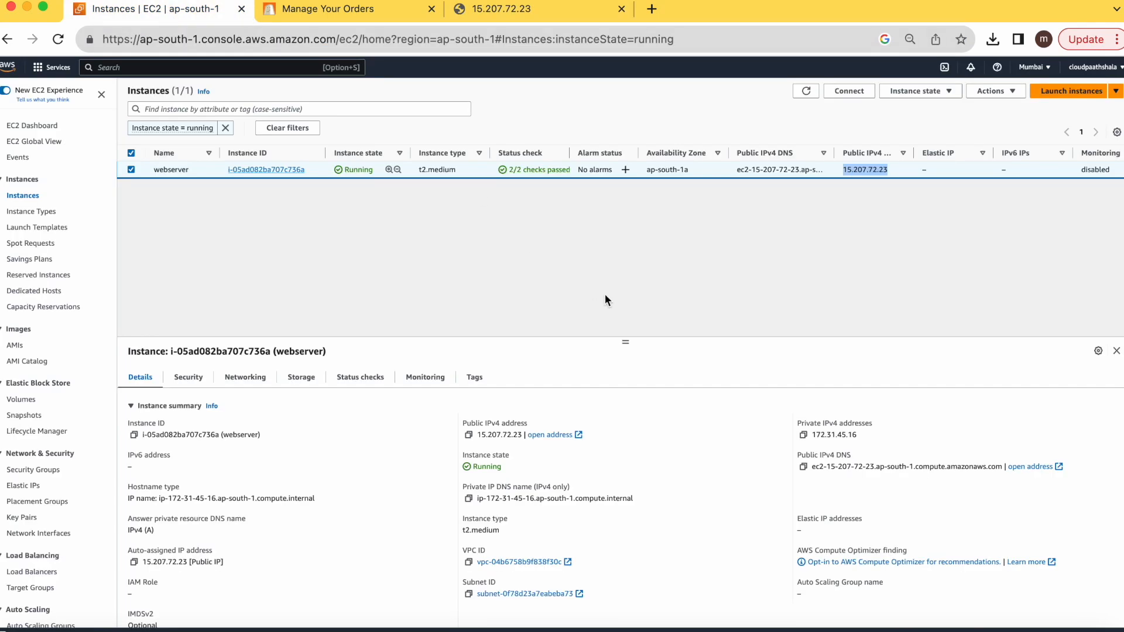
{"action": "left_click", "coordinate": [774, 260]}
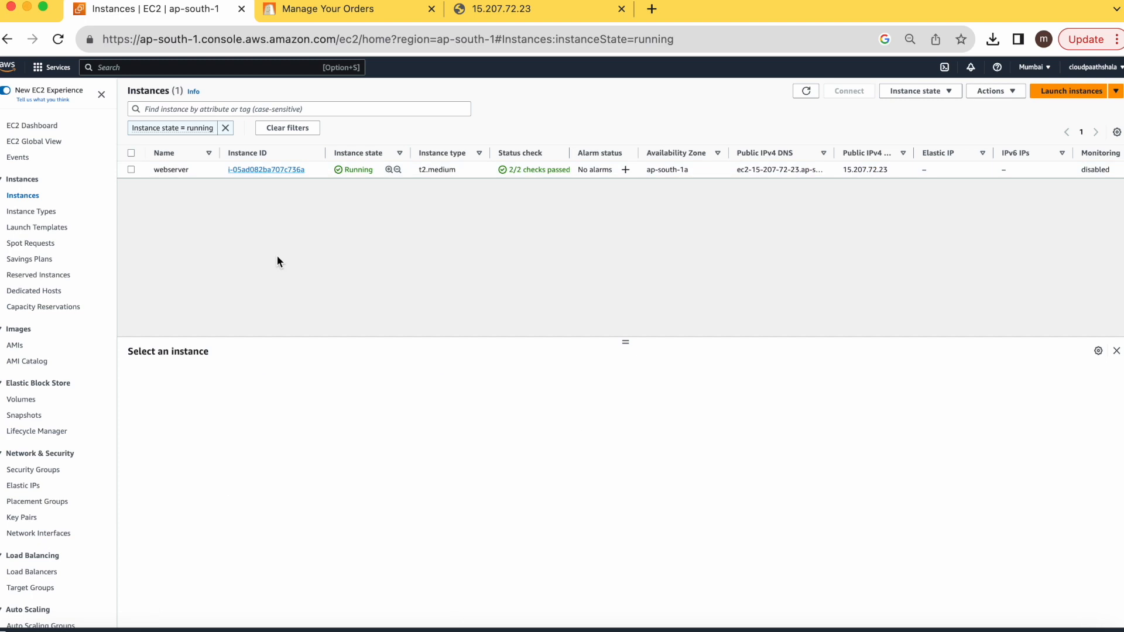
Find the Route 53 service through the console search and open its registered domains.
{"action": "left_click", "coordinate": [113, 68]}
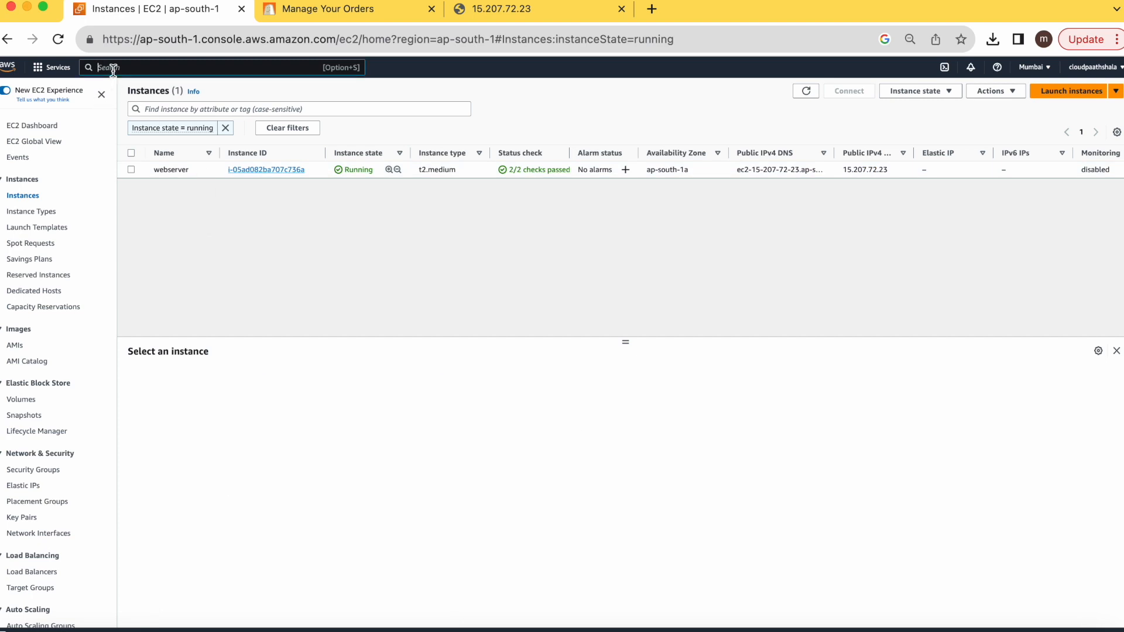
{"action": "type", "text": "route53"}
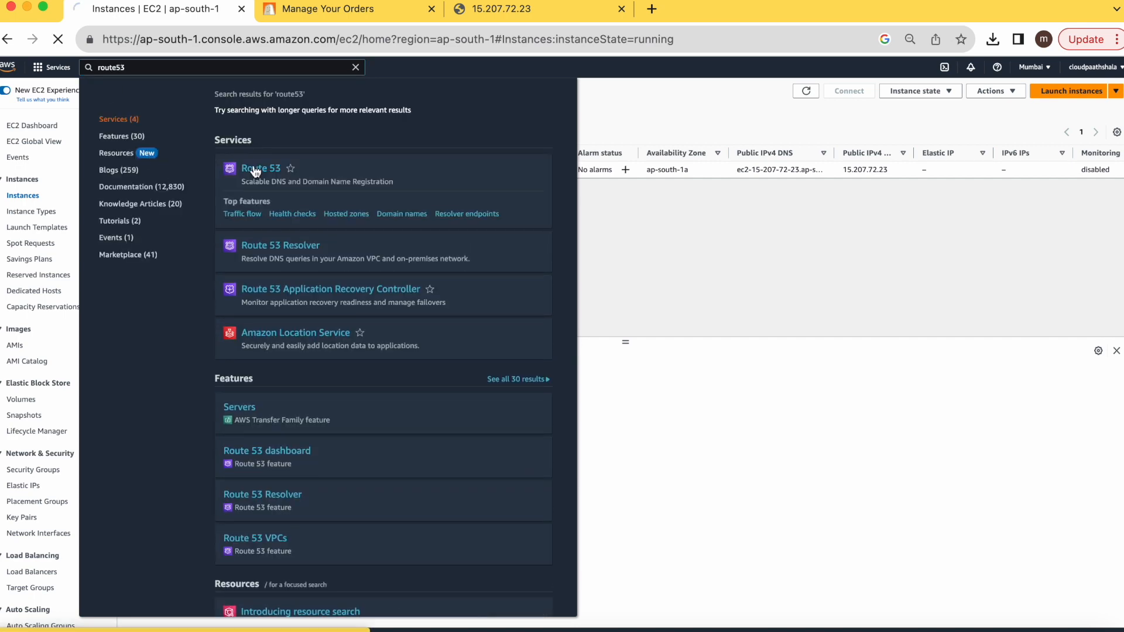
{"action": "left_click", "coordinate": [252, 176]}
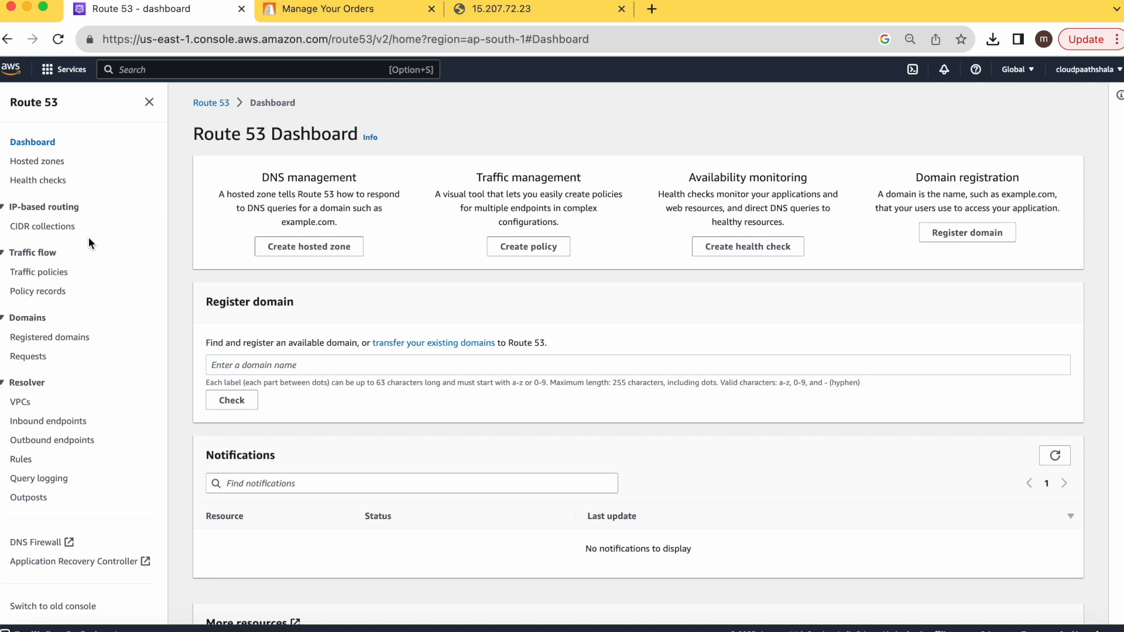
{"action": "left_click", "coordinate": [32, 338]}
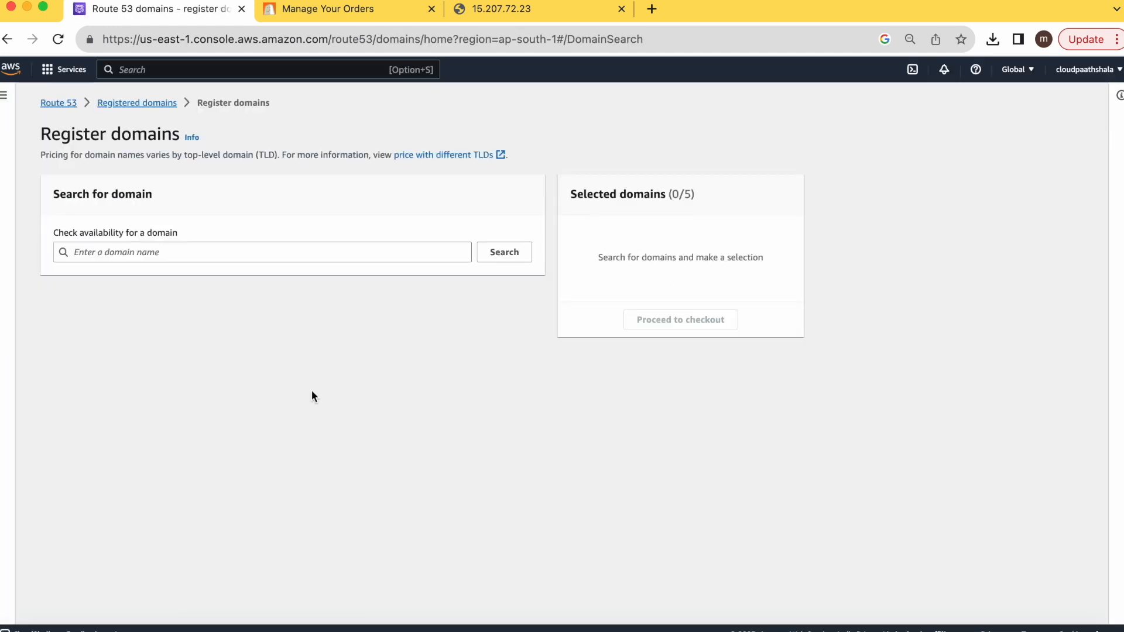
Check the availability of the domain webtest.com and review the suggested alternatives with their prices.
{"action": "left_click", "coordinate": [234, 252]}
{"action": "type", "text": "webte"}
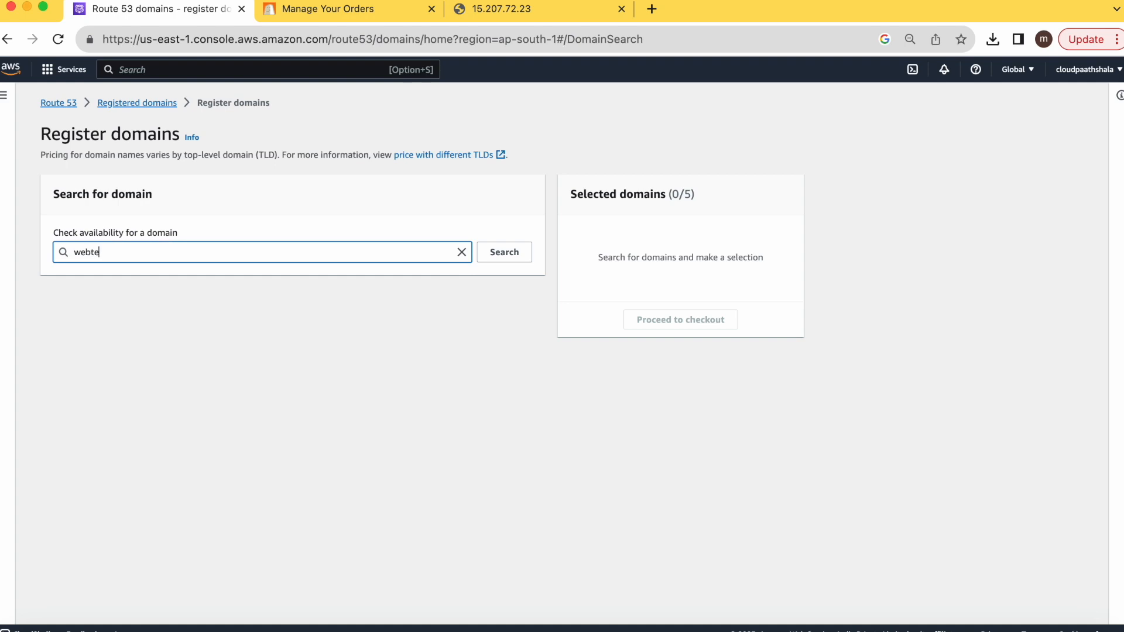
{"action": "type", "text": "st.com"}
{"action": "left_click", "coordinate": [496, 255]}
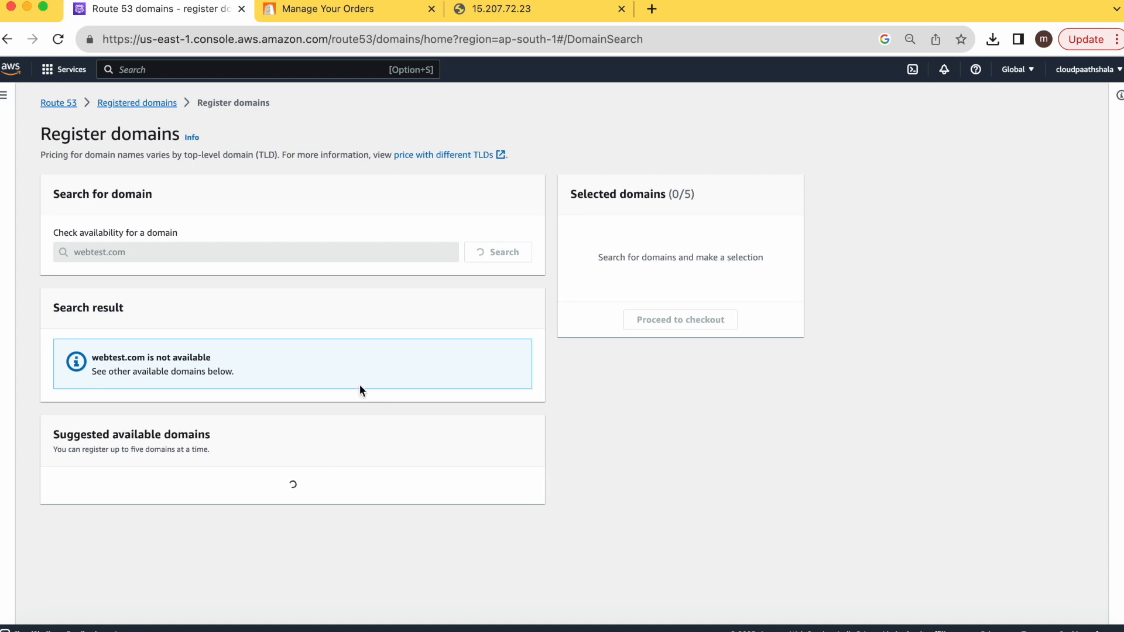
{"action": "scroll", "coordinate": [359, 392], "scroll_direction": "down", "scroll_amount": 2}
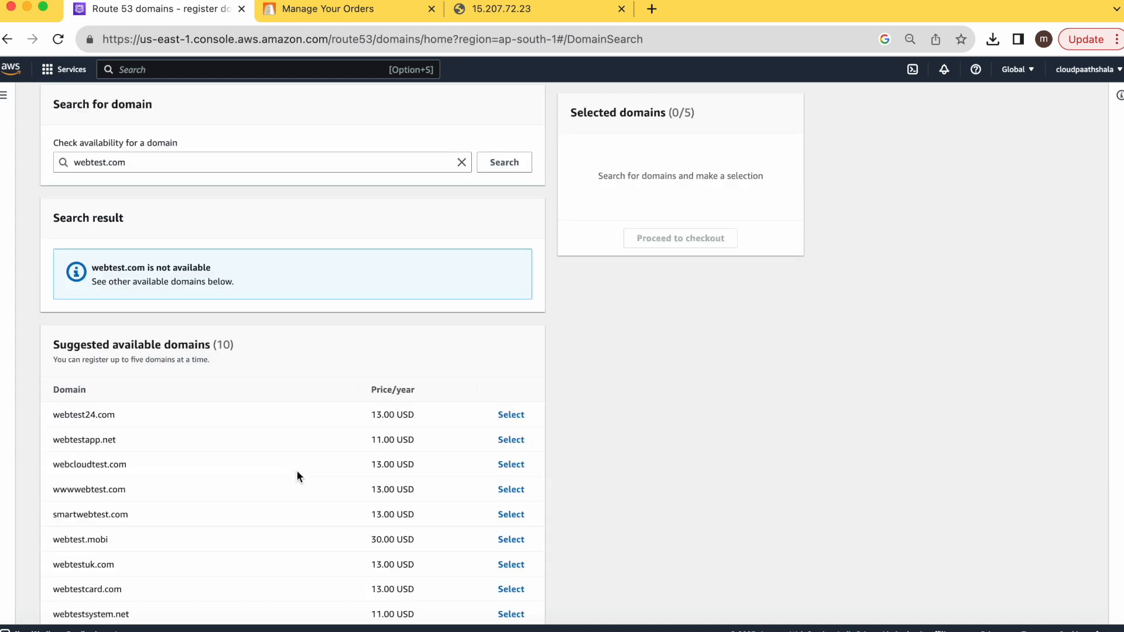
{"action": "scroll", "coordinate": [297, 472], "scroll_direction": "down", "scroll_amount": 1}
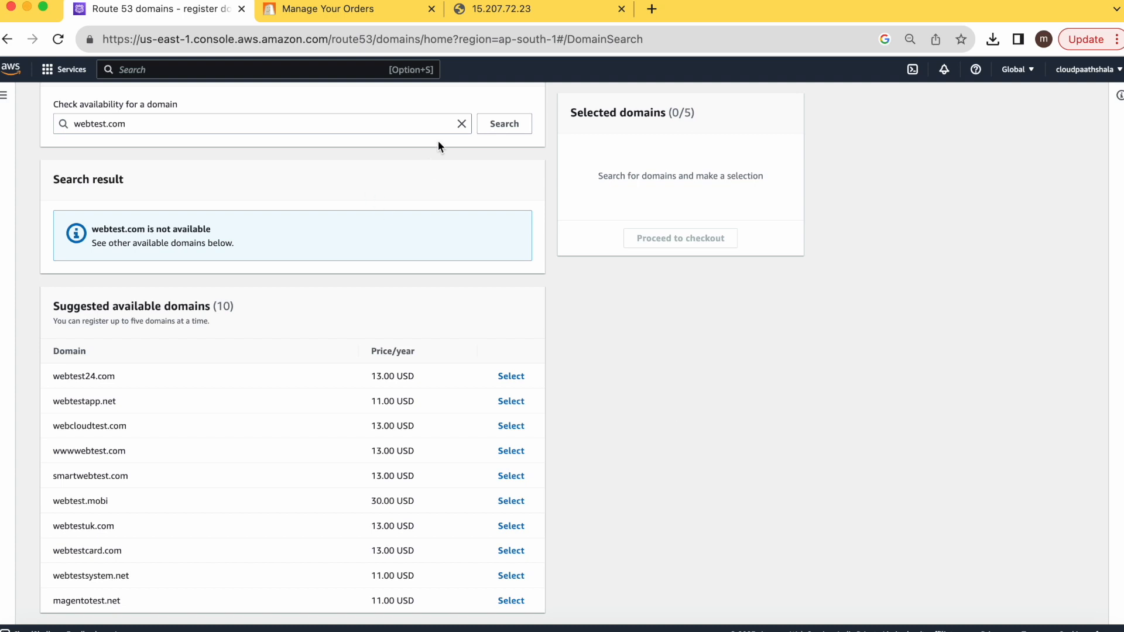
Check the availability of the domain webservertest098.in.
{"action": "left_click", "coordinate": [461, 124]}
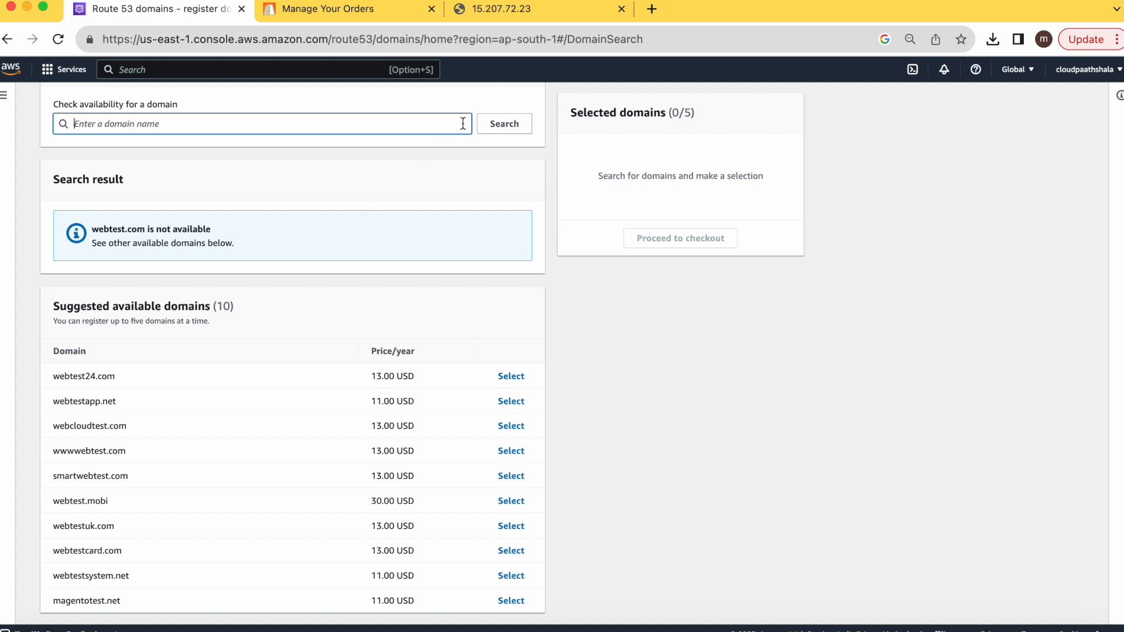
{"action": "left_click", "coordinate": [323, 124]}
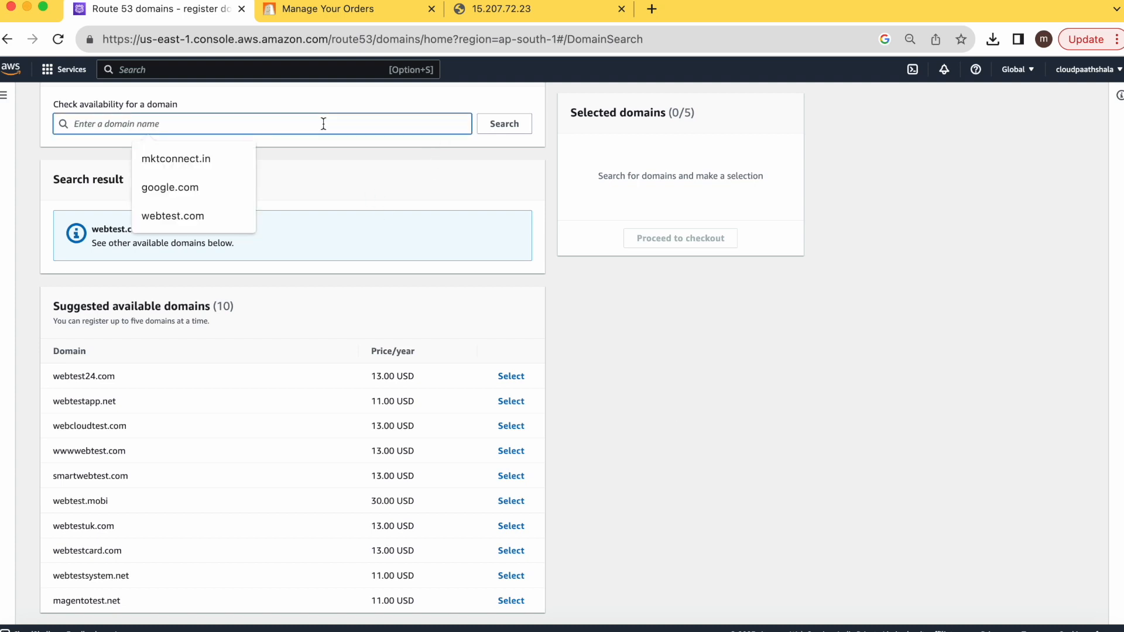
{"action": "type", "text": "web"}
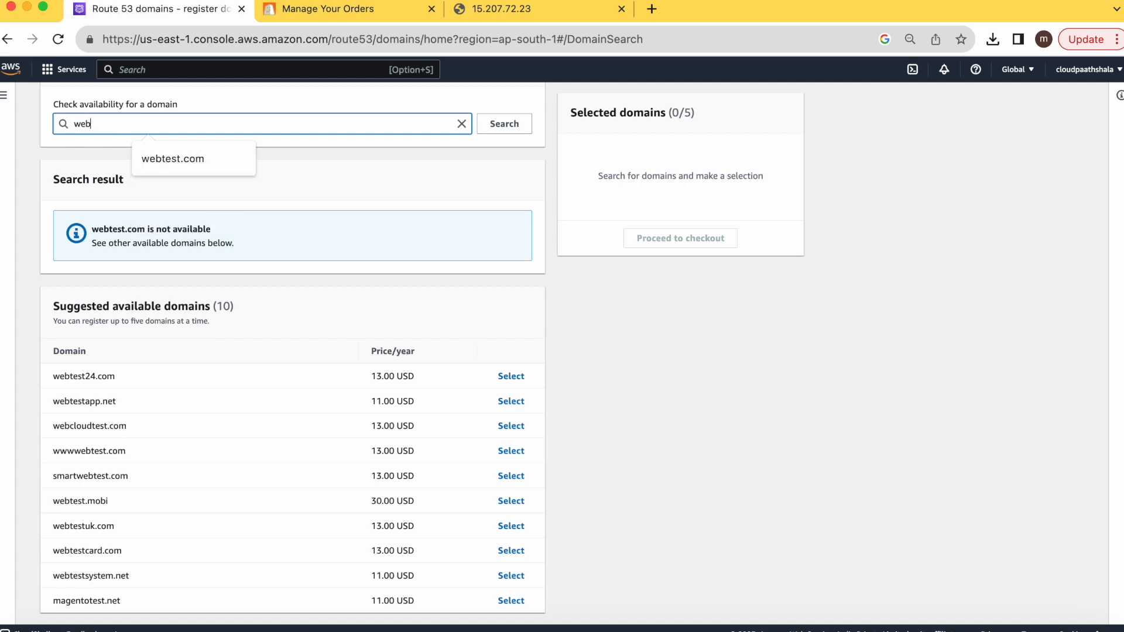
{"action": "type", "text": "servertest098"}
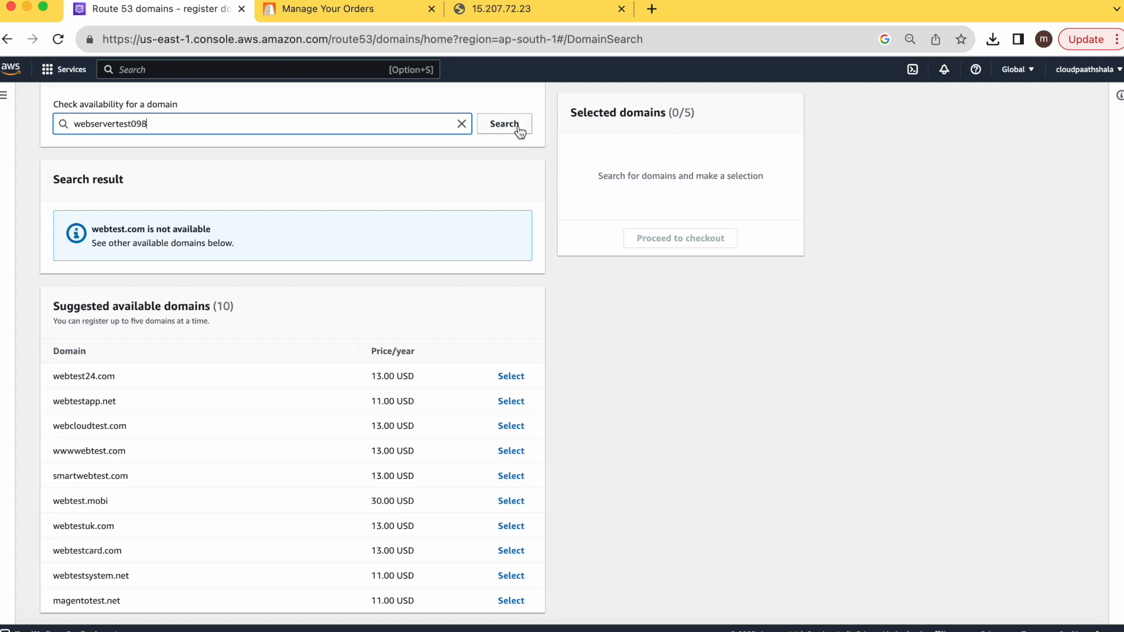
{"action": "type", "text": ".in"}
{"action": "left_click", "coordinate": [508, 125]}
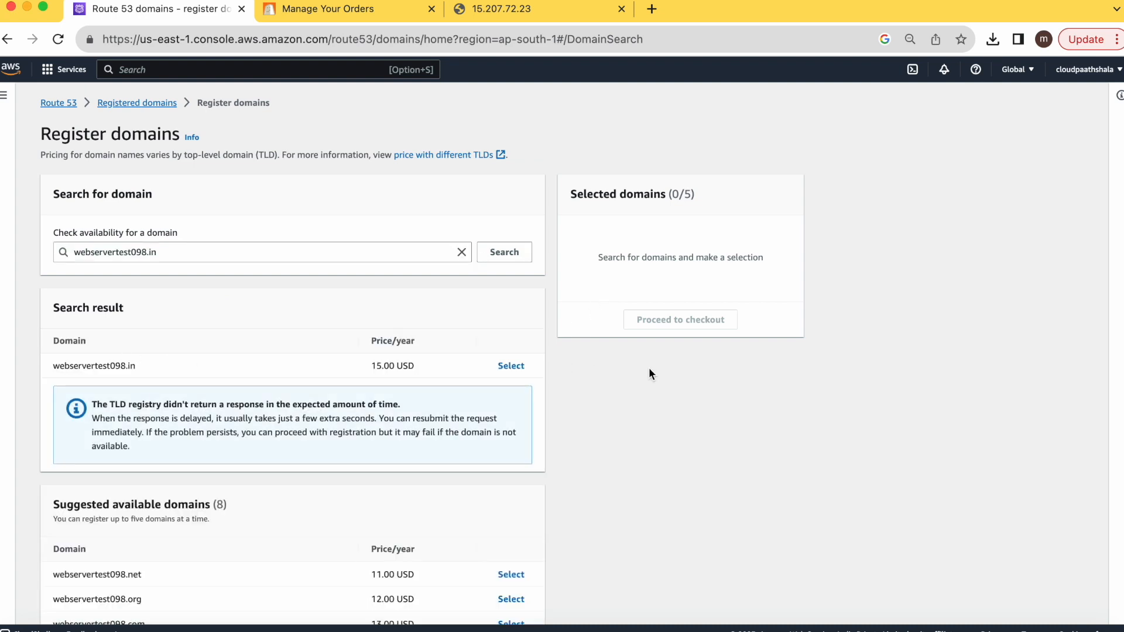
Select webservertest098.in for registration and proceed to checkout.
{"action": "left_click_drag", "start_coordinate": [414, 366], "coordinate": [346, 363]}
{"action": "left_click", "coordinate": [352, 366]}
{"action": "left_click", "coordinate": [511, 367]}
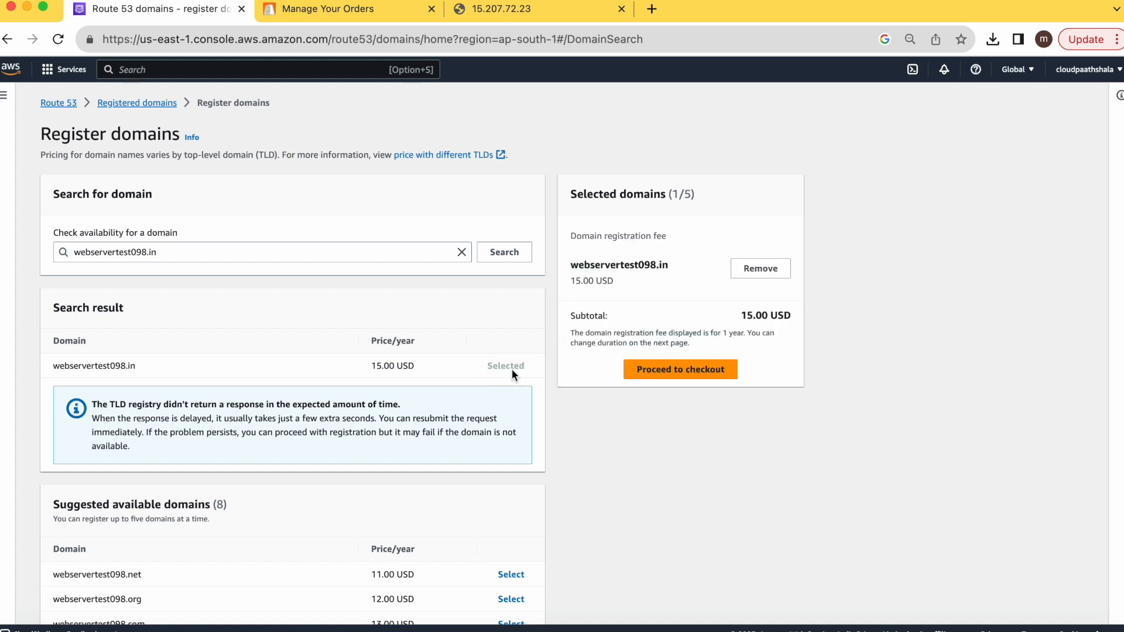
{"action": "left_click", "coordinate": [680, 376]}
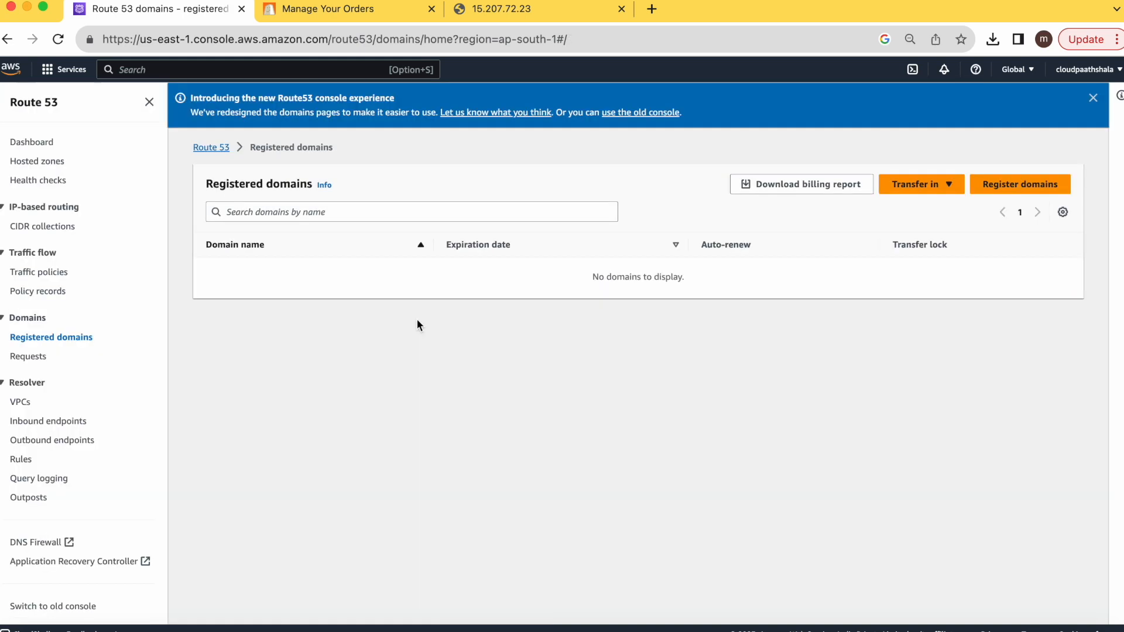
Look up the domain name registered at BigRock and create a public hosted zone in Route 53 for mktconnect.in.
{"action": "left_click", "coordinate": [324, 13]}
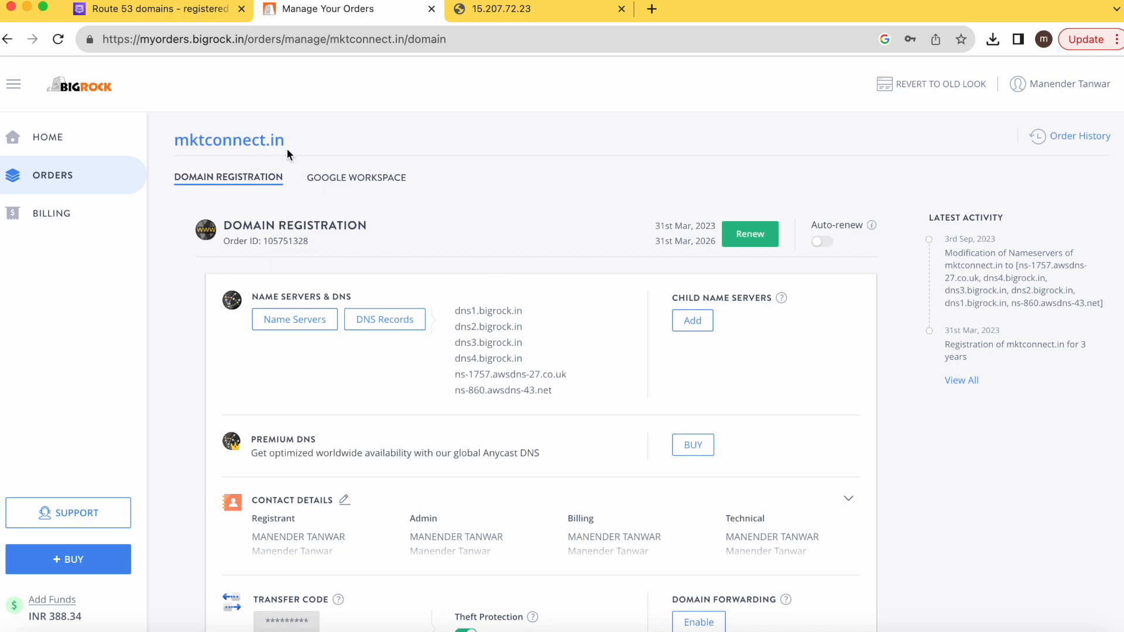
{"action": "double_click", "coordinate": [264, 141]}
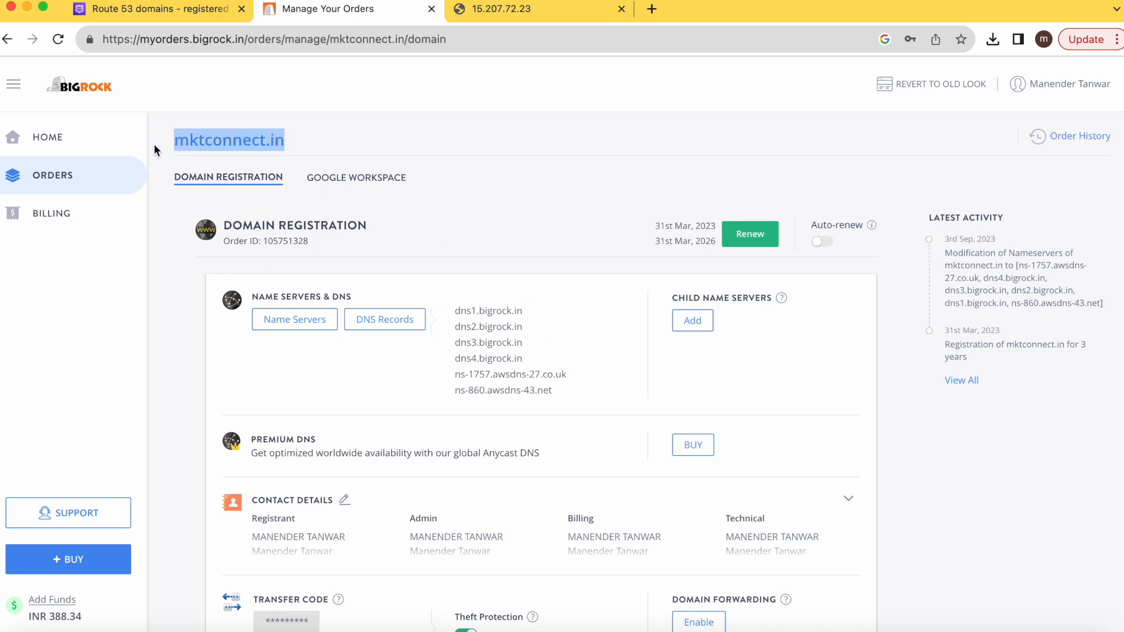
{"action": "left_click", "coordinate": [150, 9]}
{"action": "left_click", "coordinate": [38, 161]}
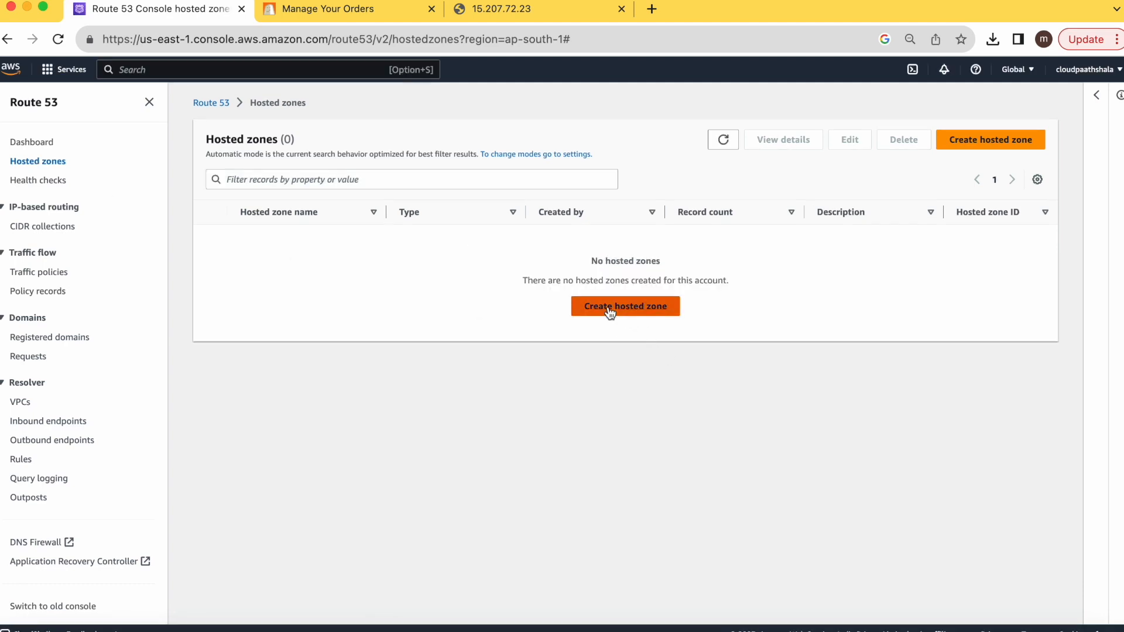
{"action": "left_click", "coordinate": [607, 305]}
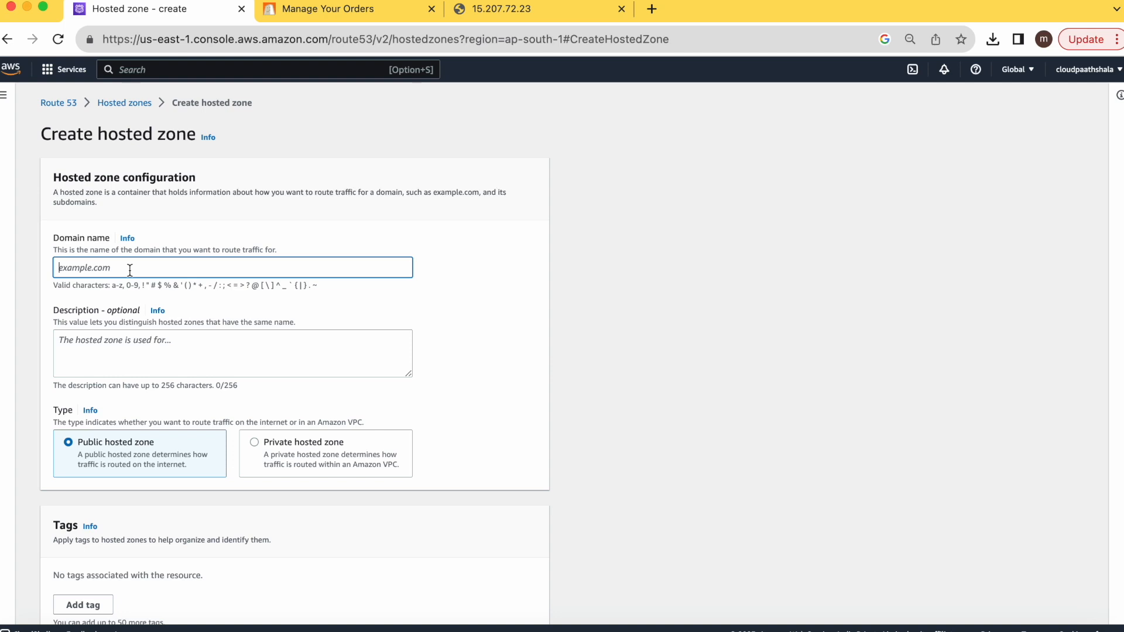
{"action": "type", "text": "mktconnect.in"}
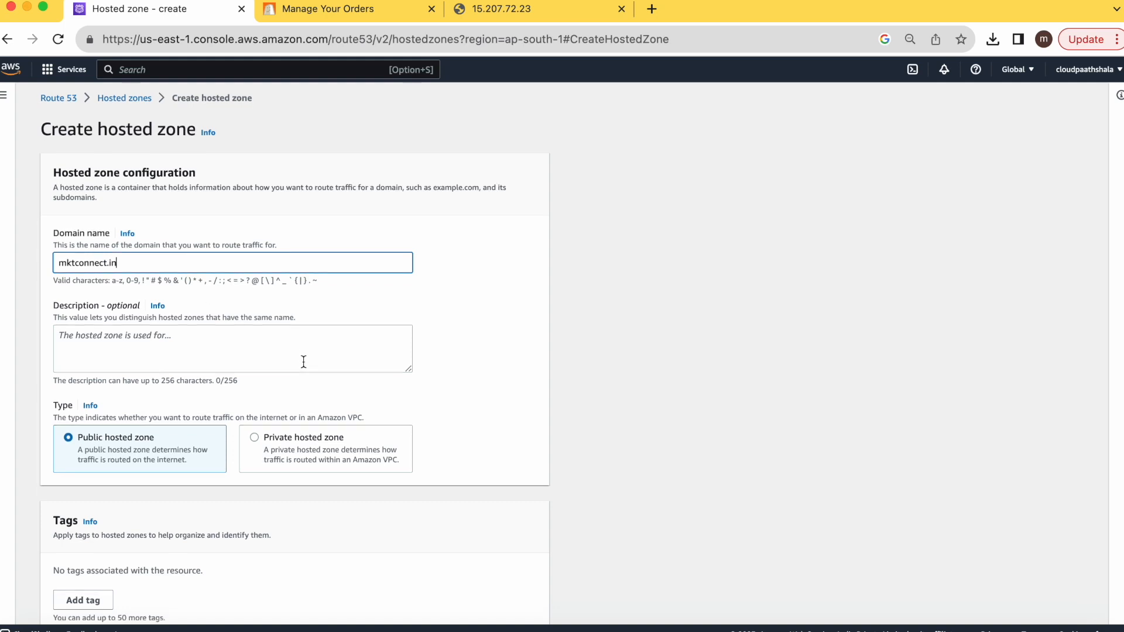
{"action": "scroll", "coordinate": [304, 361], "scroll_direction": "down", "scroll_amount": 2}
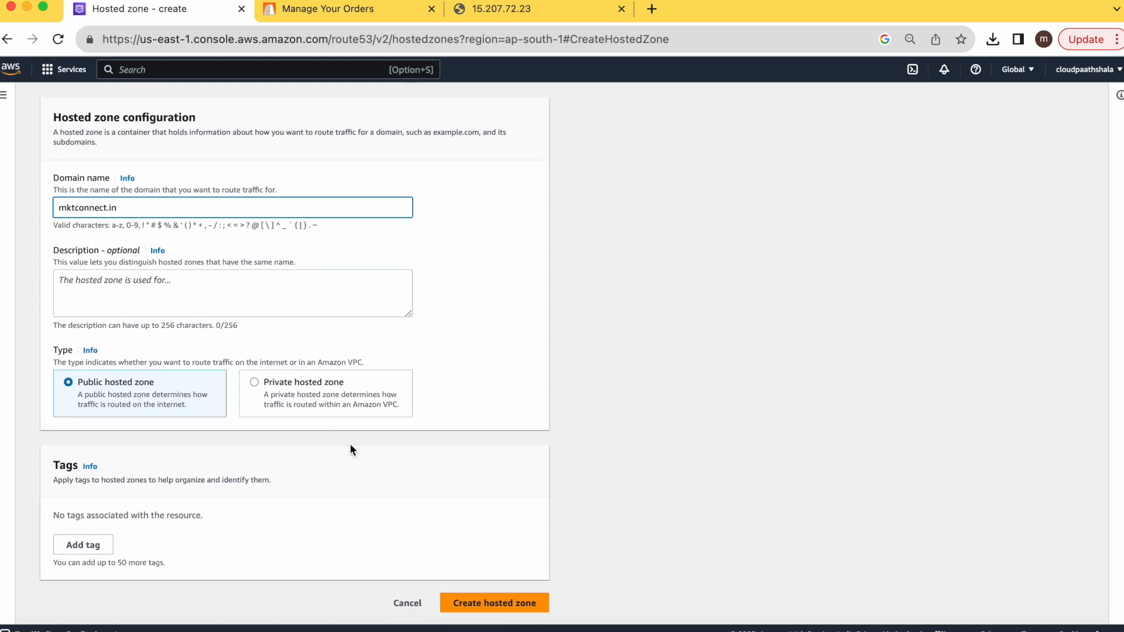
{"action": "left_click", "coordinate": [477, 602]}
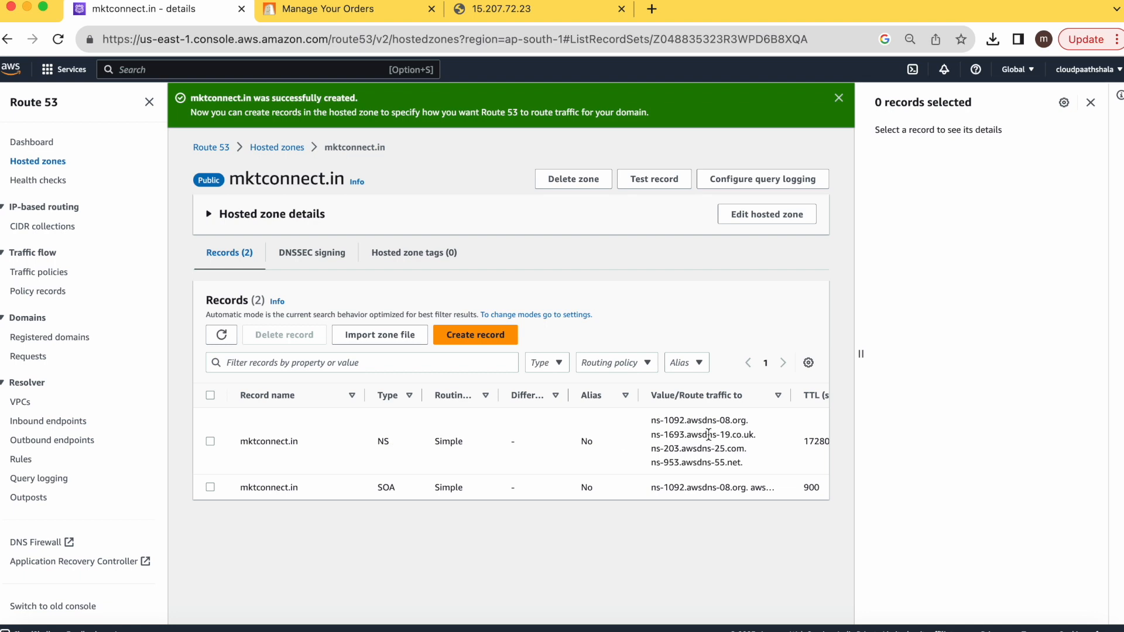
Review the NS record values of the new hosted zone and open the name server settings for mktconnect.in at BigRock.
{"action": "left_click_drag", "start_coordinate": [650, 420], "coordinate": [745, 457]}
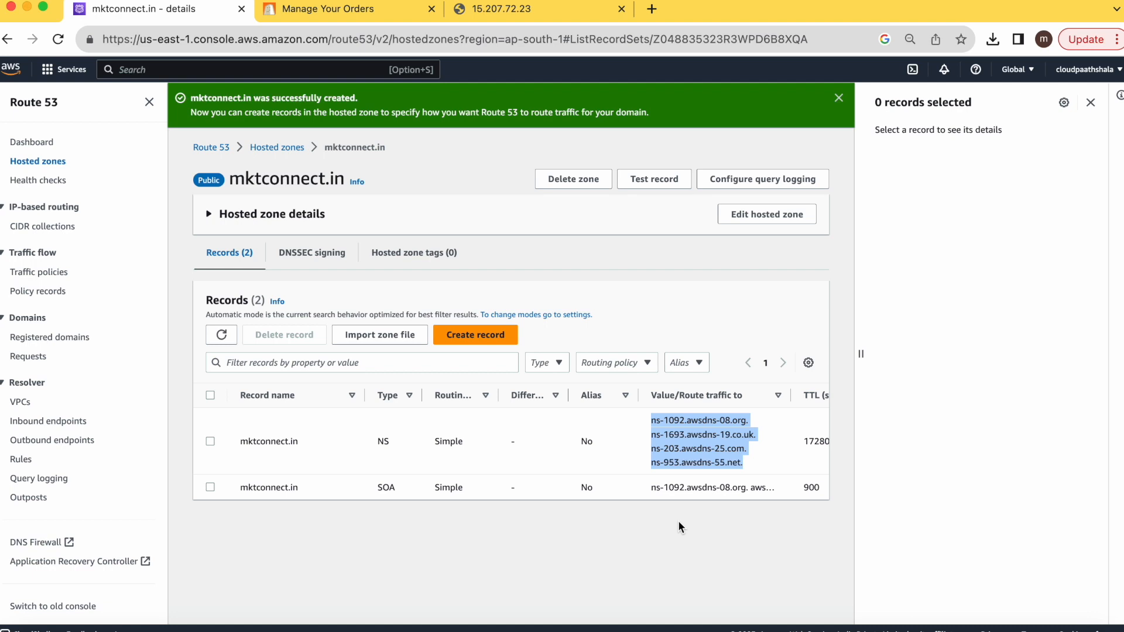
{"action": "left_click", "coordinate": [664, 434]}
{"action": "left_click_drag", "start_coordinate": [653, 426], "coordinate": [749, 467]}
{"action": "left_click", "coordinate": [316, 12]}
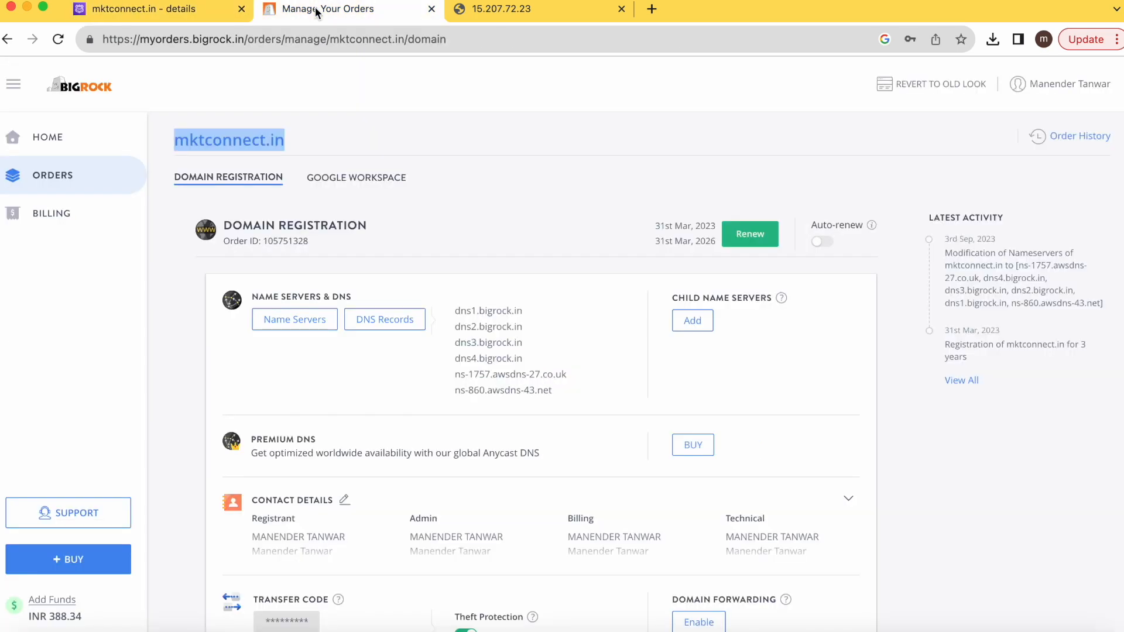
{"action": "left_click", "coordinate": [298, 321]}
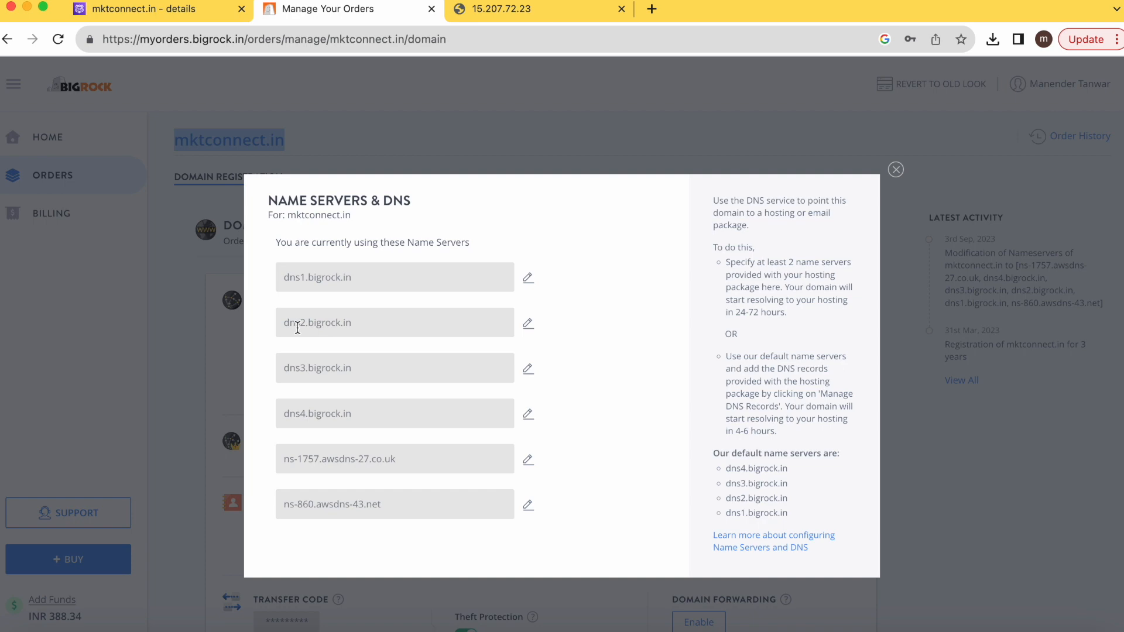
Copy ns-1092.awsdns-08.org from the Route 53 NS record into the fifth name server entry at BigRock.
{"action": "left_click", "coordinate": [135, 9]}
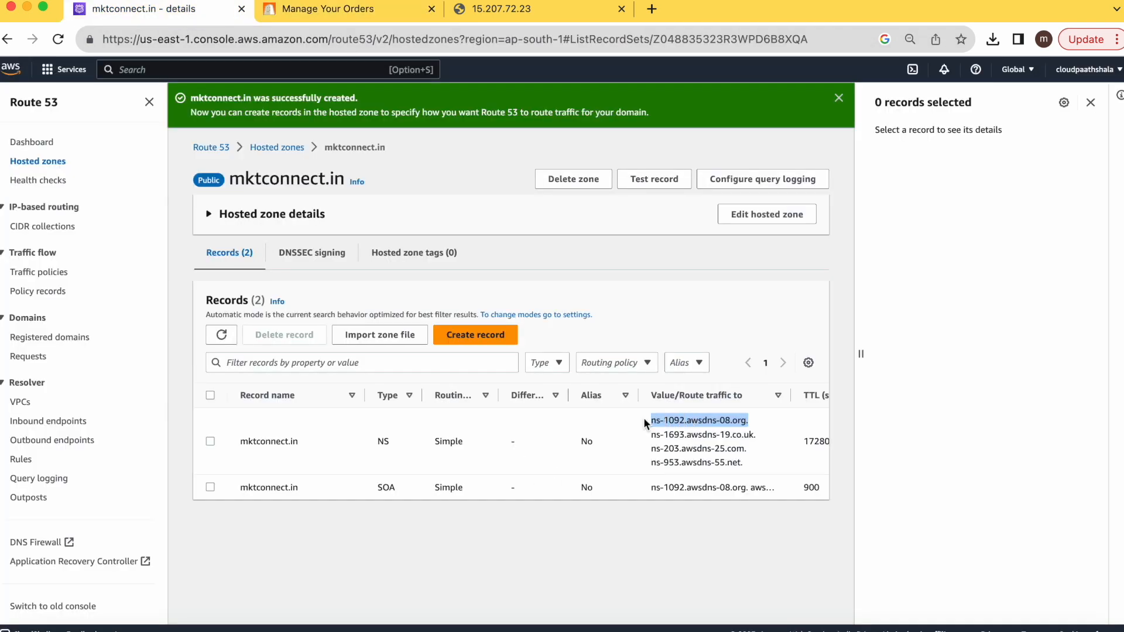
{"action": "key", "text": "super+c"}
{"action": "left_click", "coordinate": [352, 9]}
{"action": "left_click_drag", "start_coordinate": [400, 461], "coordinate": [264, 450]}
{"action": "key", "text": "super+v"}
Copy ns-1693.awsdns-19.co.uk from the Route 53 NS record into the sixth name server entry at BigRock.
{"action": "left_click", "coordinate": [141, 9]}
{"action": "left_click_drag", "start_coordinate": [753, 435], "coordinate": [648, 437]}
{"action": "key", "text": "super+c"}
{"action": "left_click", "coordinate": [352, 9]}
{"action": "key", "text": "super+v"}
Add ns-203.awsdns-25.com from the Route 53 NS record as a further name server at BigRock.
{"action": "left_click", "coordinate": [141, 9]}
{"action": "left_click_drag", "start_coordinate": [744, 449], "coordinate": [642, 449]}
{"action": "left_click", "coordinate": [351, 9]}
{"action": "left_click", "coordinate": [319, 541]}
Add ns-953.awsdns-55.net from the Route 53 NS record as the last name server at BigRock and save the list.
{"action": "left_click", "coordinate": [140, 9]}
{"action": "left_click_drag", "start_coordinate": [743, 462], "coordinate": [648, 463]}
{"action": "key", "text": "super+c"}
{"action": "left_click", "coordinate": [351, 8]}
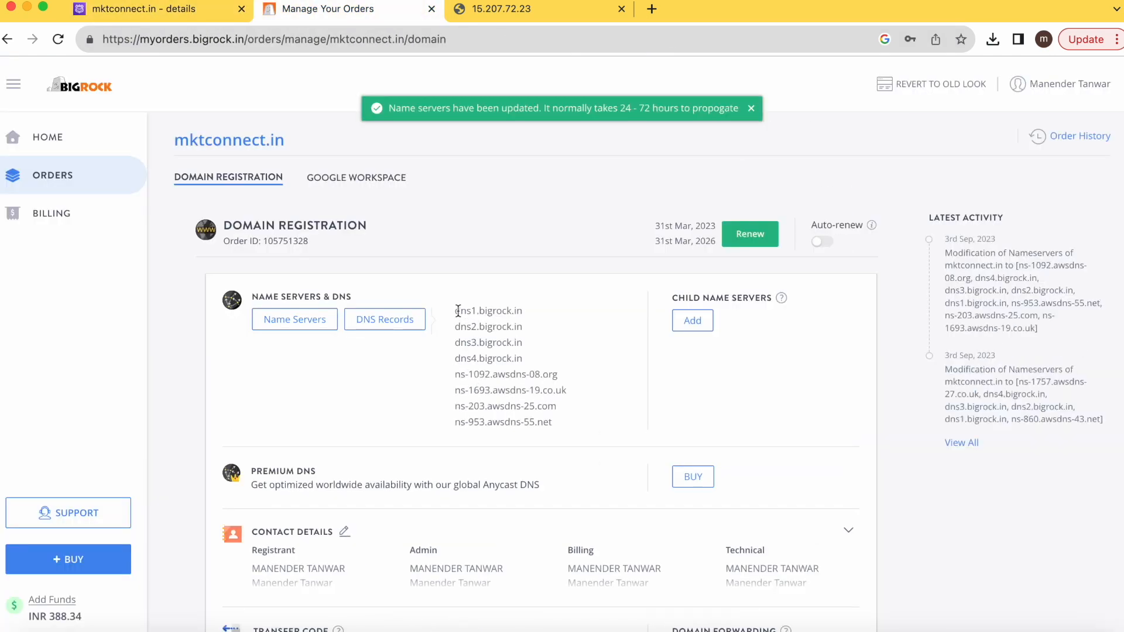
Review the updated name server list for mktconnect.in and return to the Route 53 hosted zone.
{"action": "left_click_drag", "start_coordinate": [458, 311], "coordinate": [567, 427]}
{"action": "left_click", "coordinate": [627, 429]}
{"action": "key", "text": "ctrl+shift+Tab"}
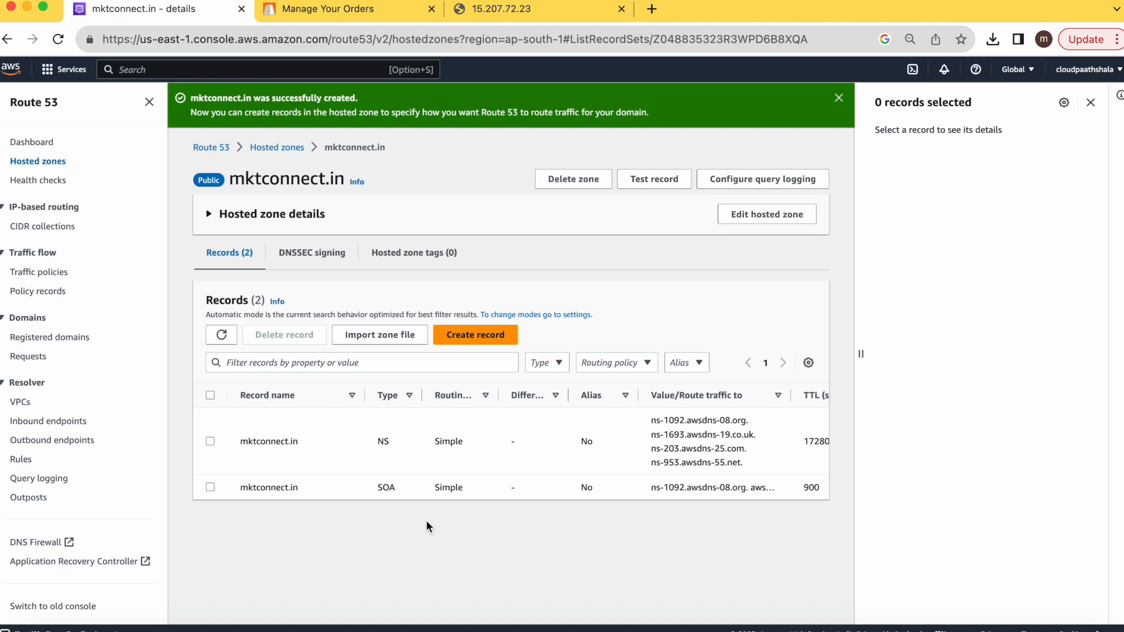
List the running EC2 instances in a separate AWS console tab and copy the webserver's public IPv4 address.
{"action": "left_click", "coordinate": [147, 41]}
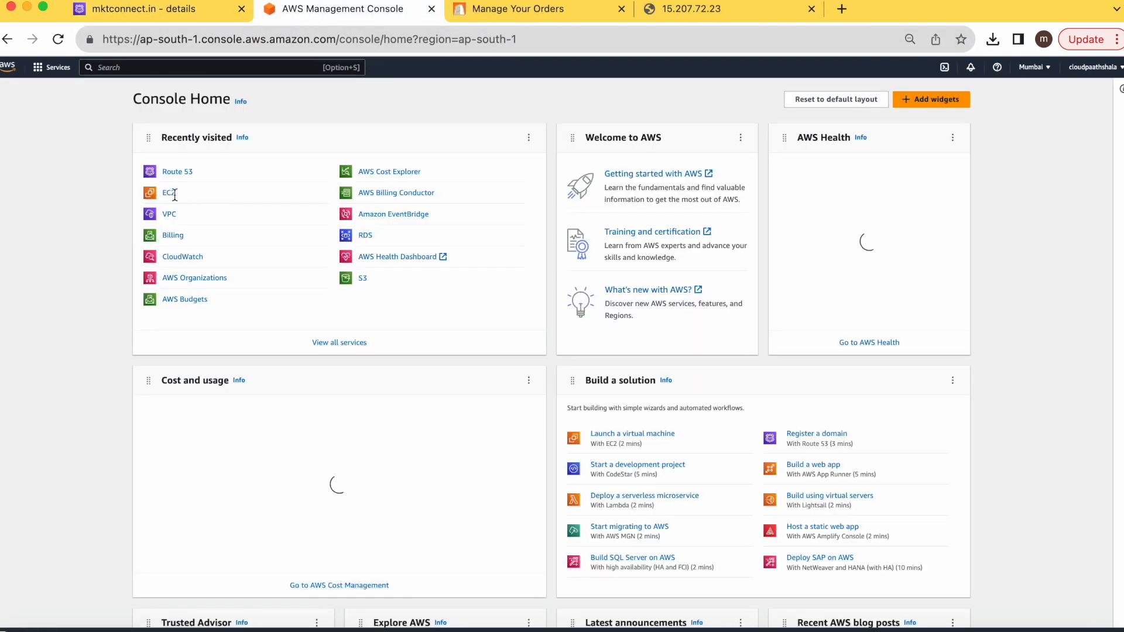
{"action": "left_click", "coordinate": [171, 193]}
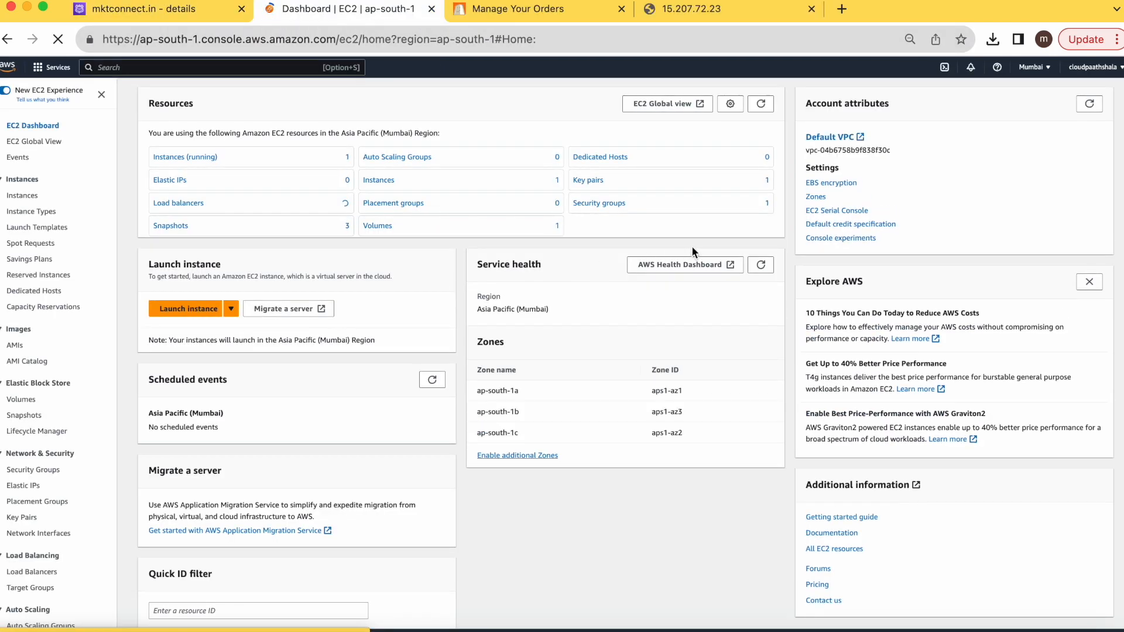
{"action": "left_click", "coordinate": [209, 161]}
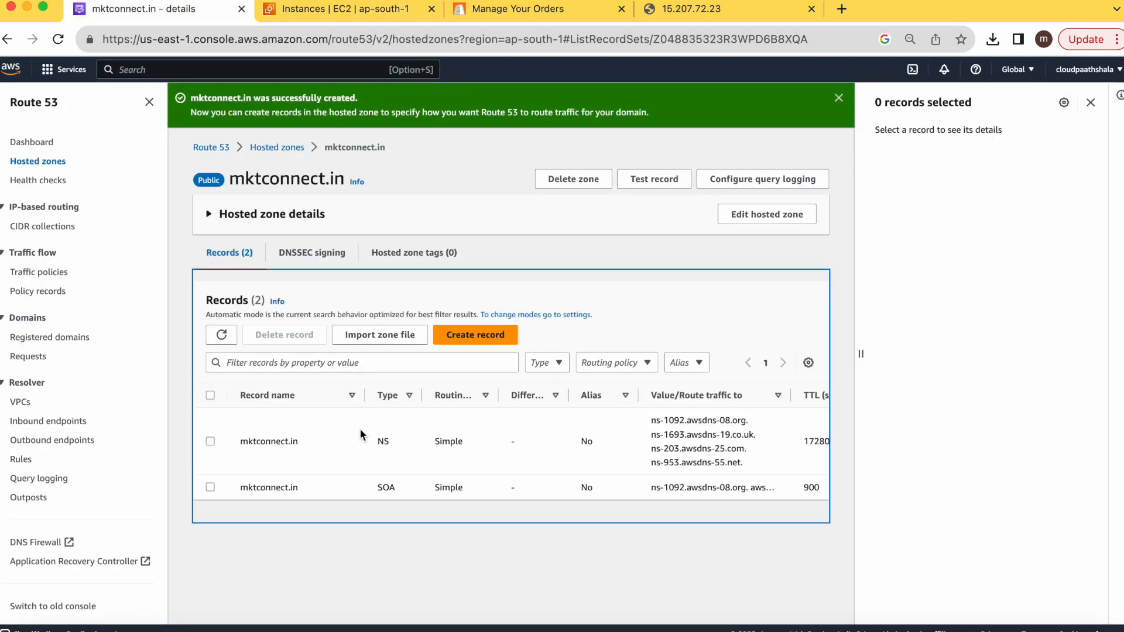
Create an A record named web in the mktconnect.in hosted zone with value 15.207.72.23 and simple routing.
{"action": "left_click", "coordinate": [468, 334]}
{"action": "left_click", "coordinate": [86, 360]}
{"action": "key", "text": "super+v"}
{"action": "left_click", "coordinate": [109, 265]}
{"action": "type", "text": "web"}
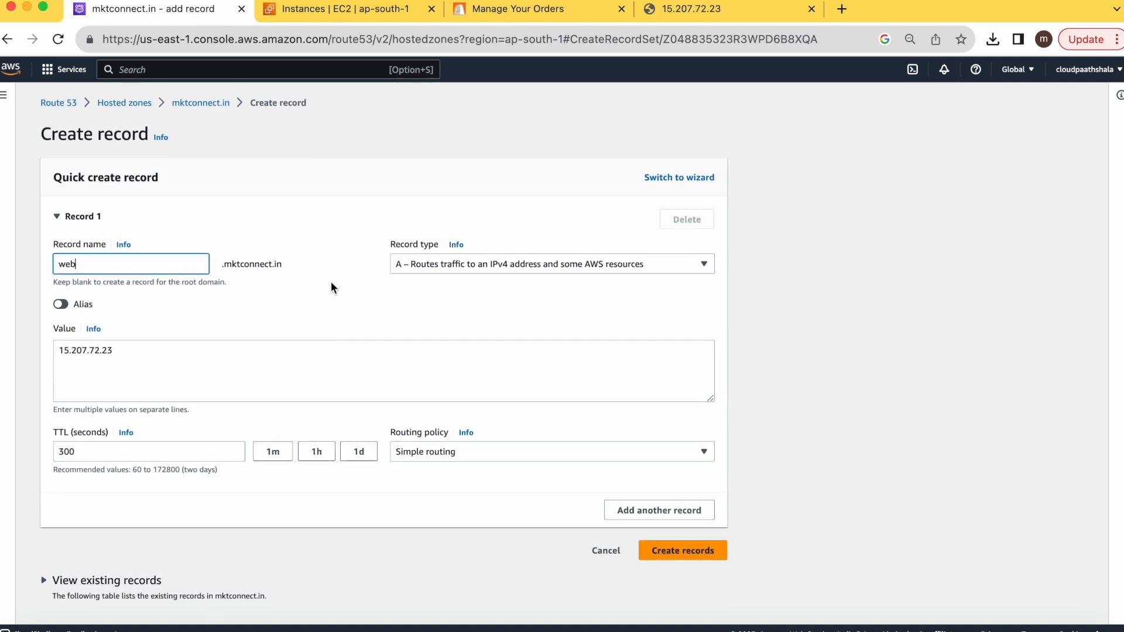
{"action": "left_click", "coordinate": [667, 550]}
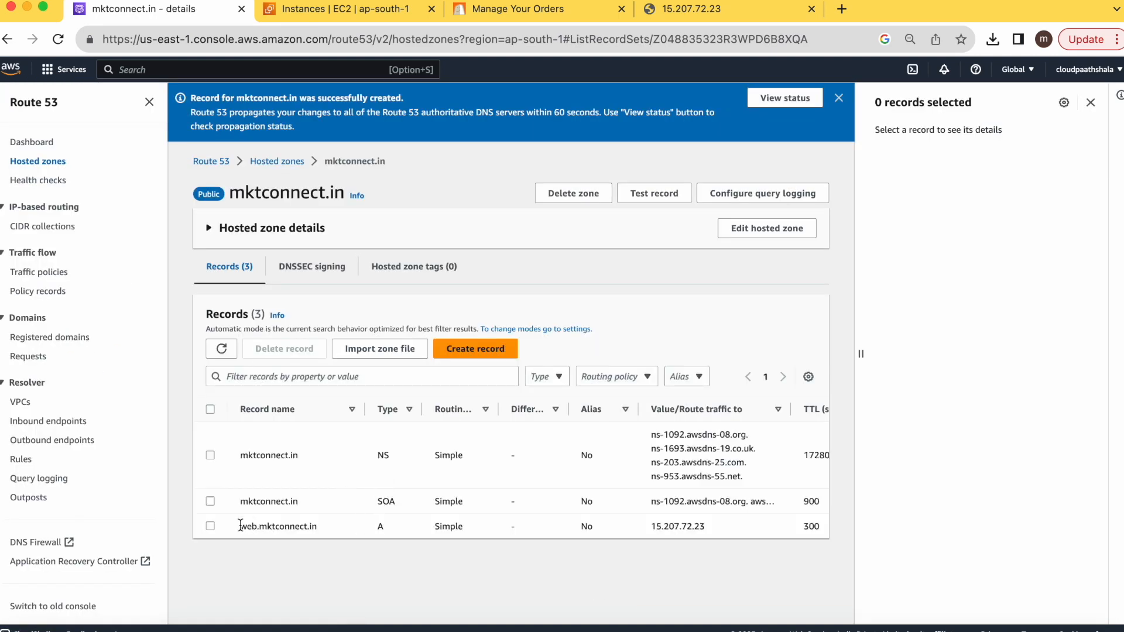
Check the new A record's value and name in the hosted zone's record list and copy web.mktconnect.in.
{"action": "triple_click", "coordinate": [283, 529]}
{"action": "left_click", "coordinate": [309, 554]}
{"action": "left_click_drag", "start_coordinate": [705, 526], "coordinate": [653, 527]}
{"action": "left_click_drag", "start_coordinate": [317, 524], "coordinate": [242, 526]}
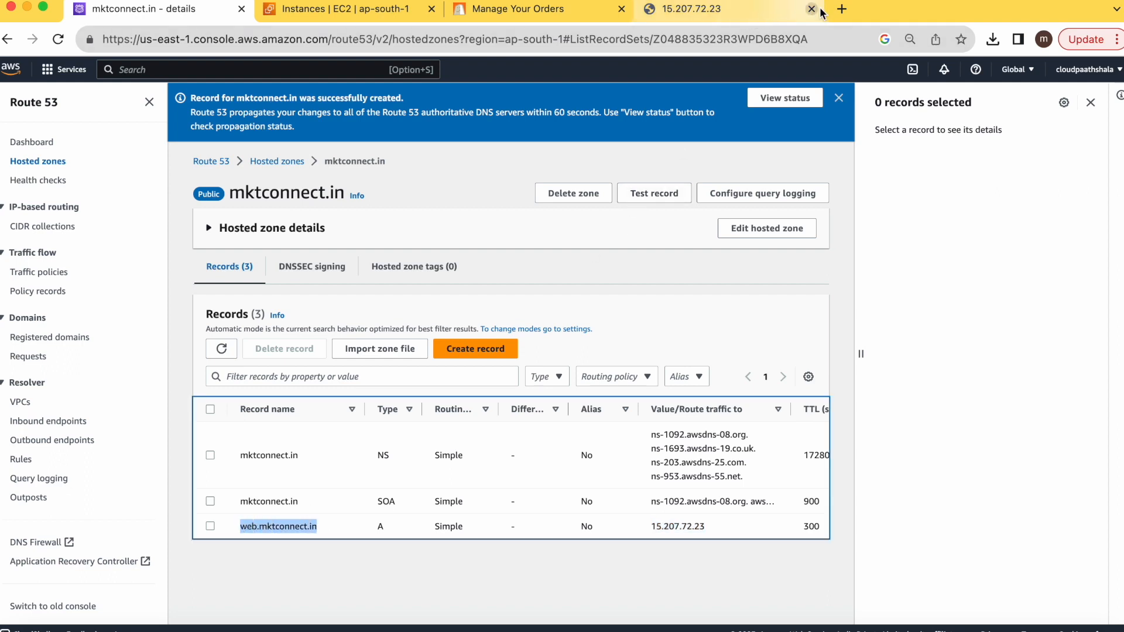
Load web.mktconnect.in in a new browser tab and compare it with the page served at 15.207.72.23.
{"action": "left_click", "coordinate": [841, 9]}
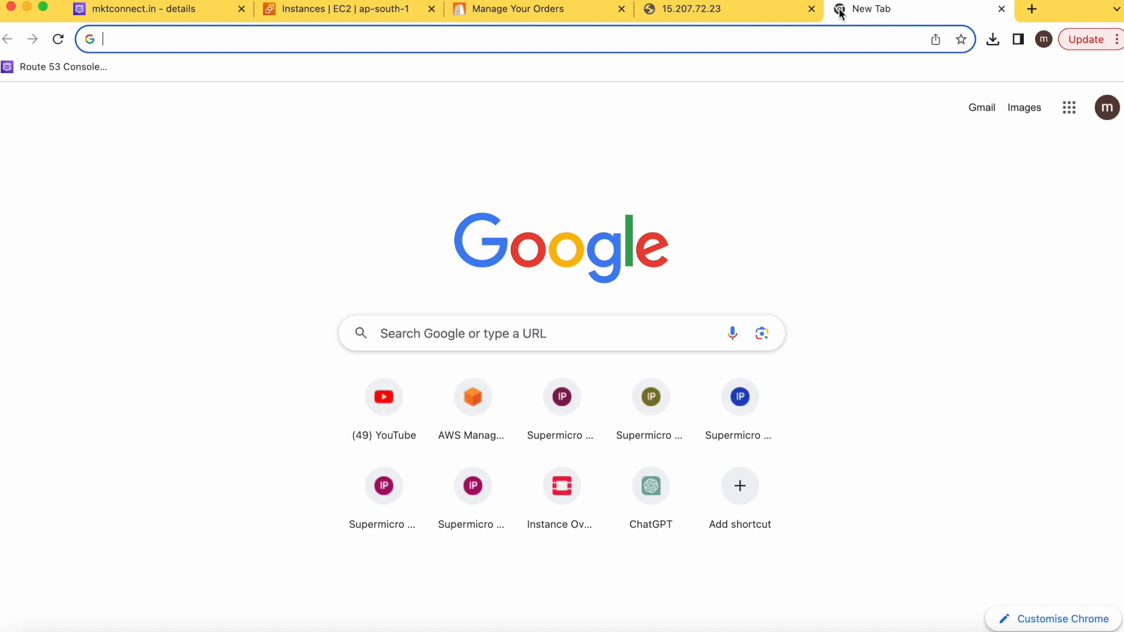
{"action": "key", "text": "super+v"}
{"action": "key", "text": "Return"}
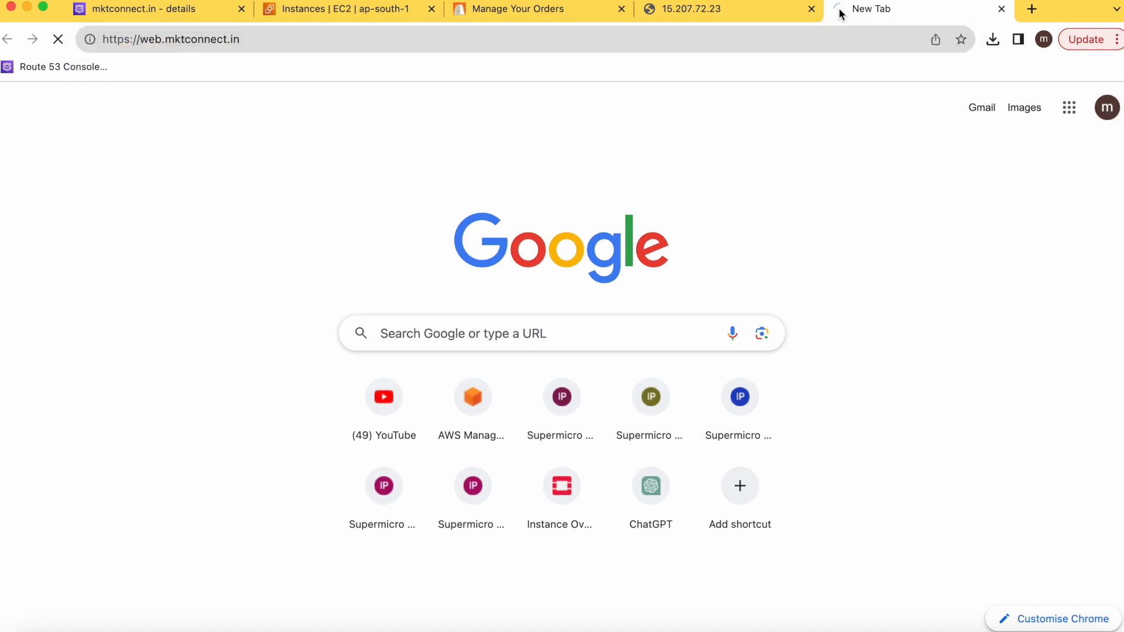
{"action": "left_click", "coordinate": [679, 11]}
{"action": "left_click", "coordinate": [663, 40]}
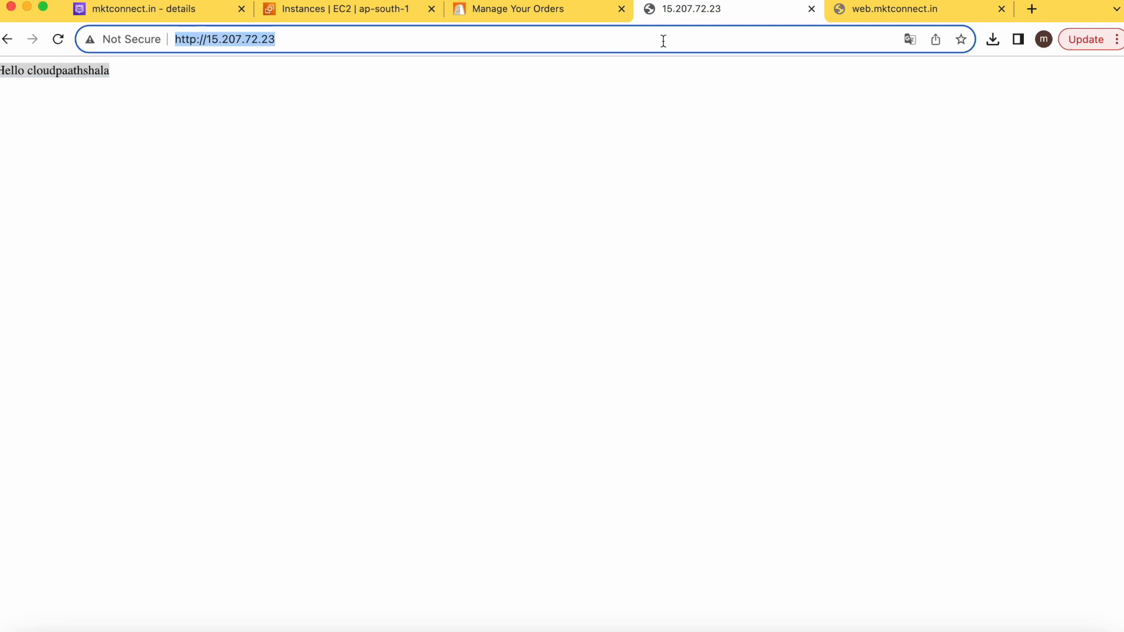
{"action": "left_click", "coordinate": [883, 11]}
{"action": "left_click", "coordinate": [534, 36]}
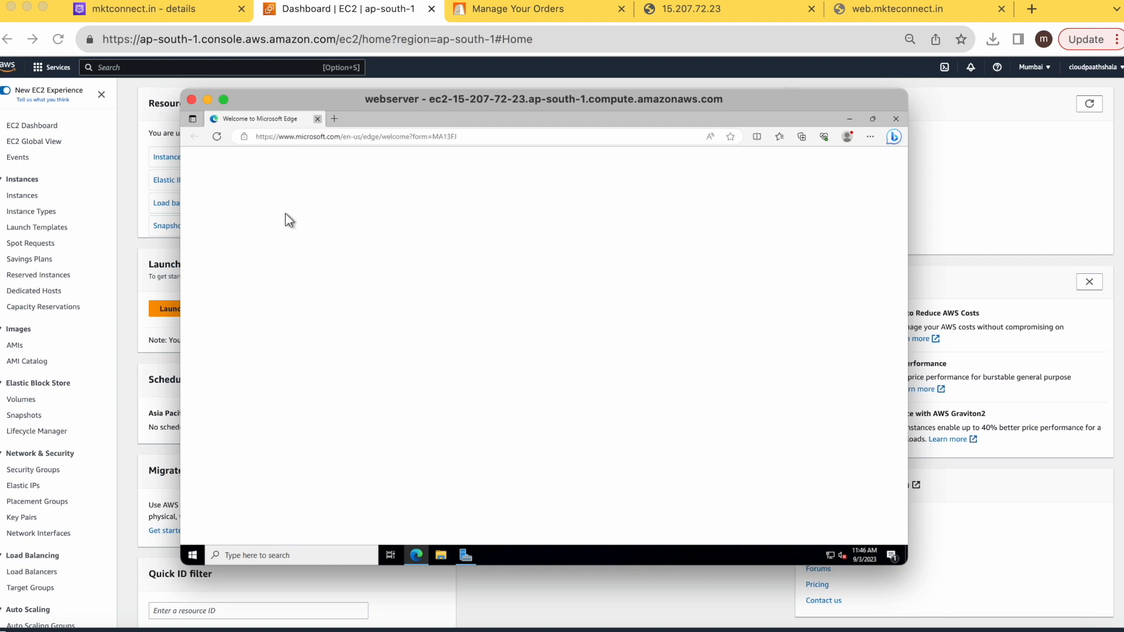
{"action": "left_click", "coordinate": [335, 123]}
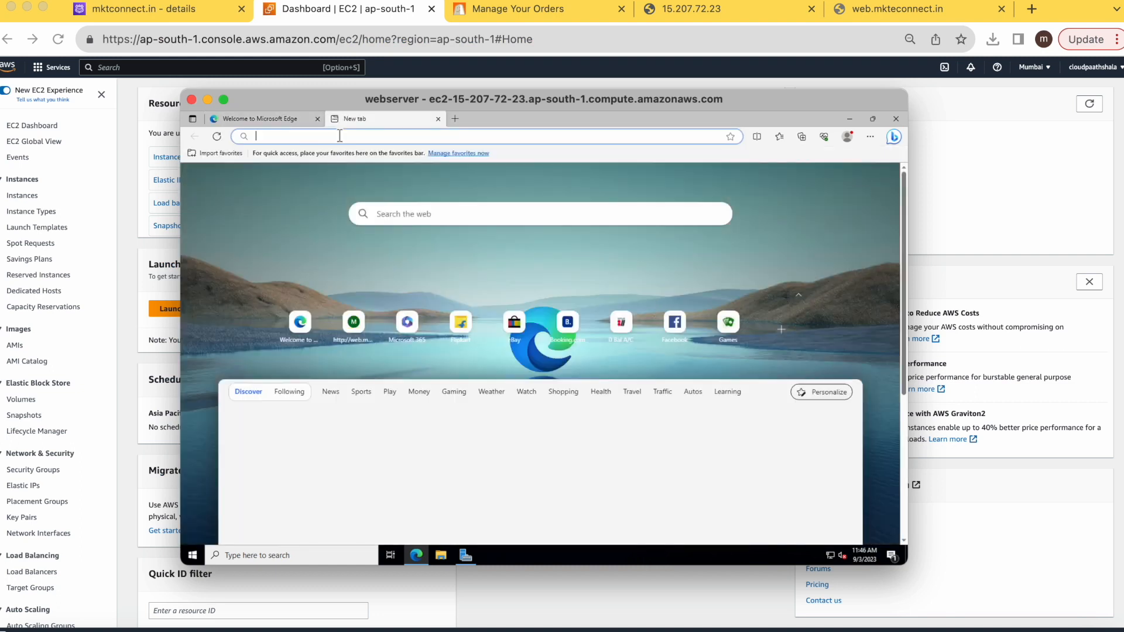
{"action": "left_click", "coordinate": [339, 135]}
{"action": "type", "text": "http://web.mktconnect.in"}
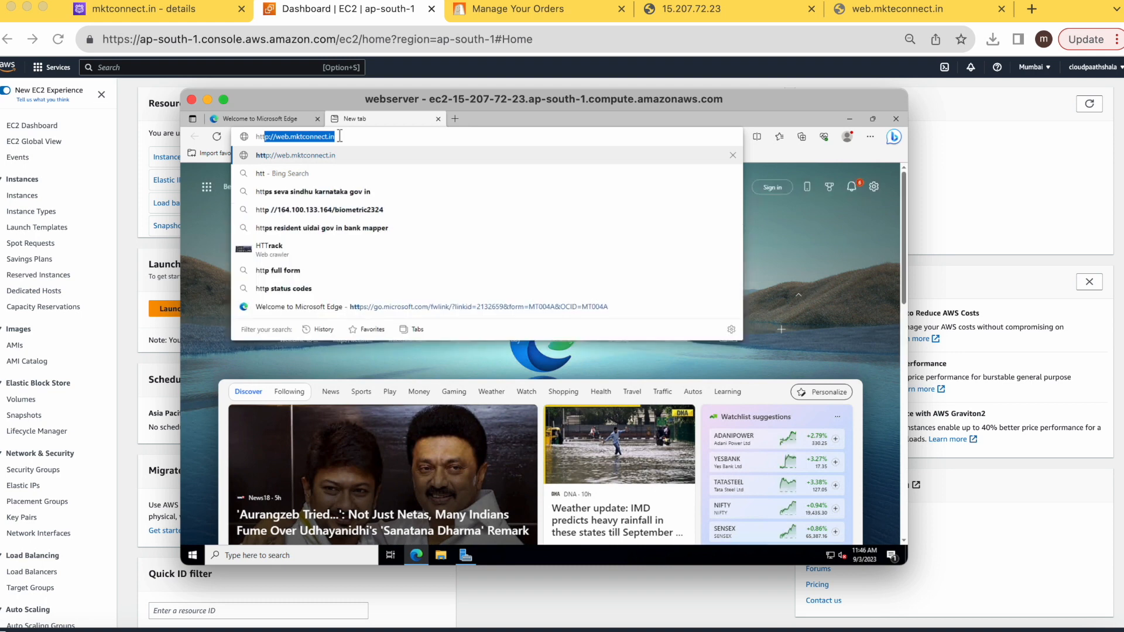
{"action": "key", "text": "Return"}
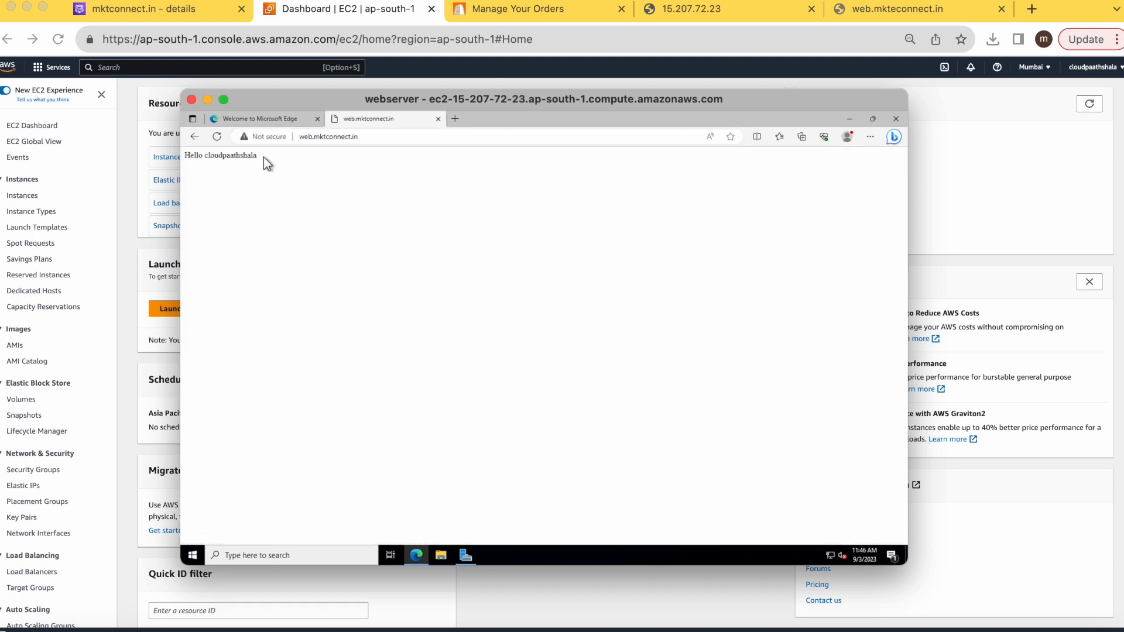
{"action": "left_click_drag", "start_coordinate": [261, 158], "coordinate": [198, 159]}
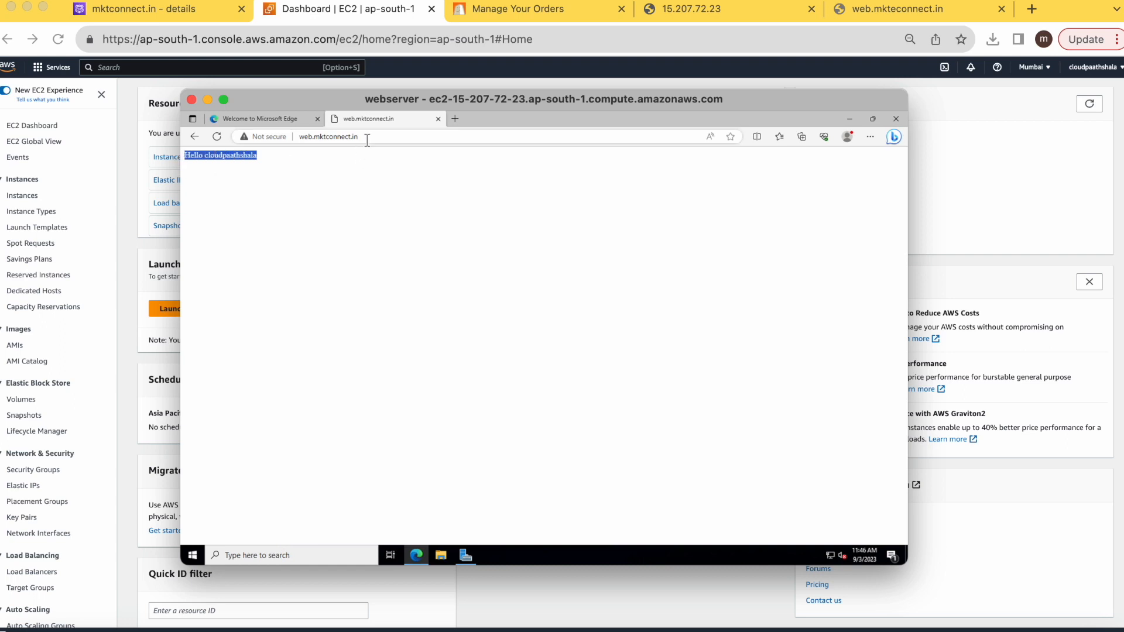
{"action": "left_click_drag", "start_coordinate": [358, 136], "coordinate": [299, 137]}
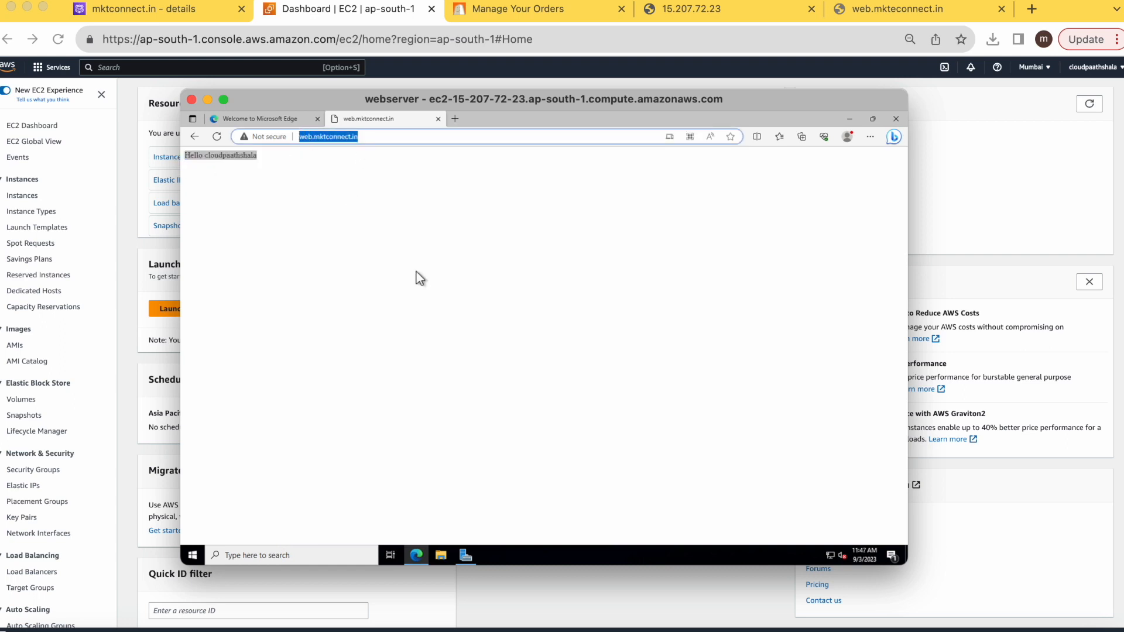